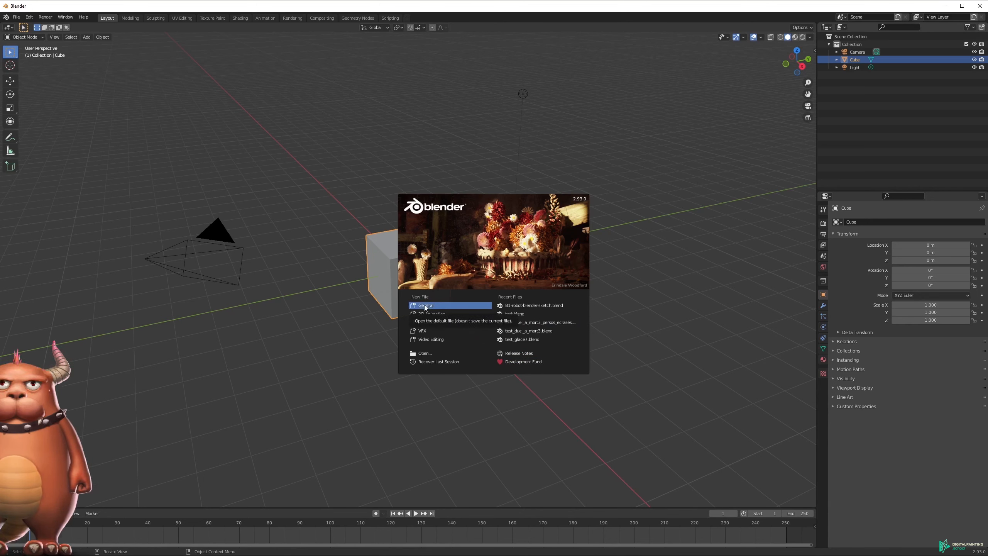
# Step: Dismiss the splash screen, bring it back up once, and dismiss it again
pyautogui.click(371, 206)
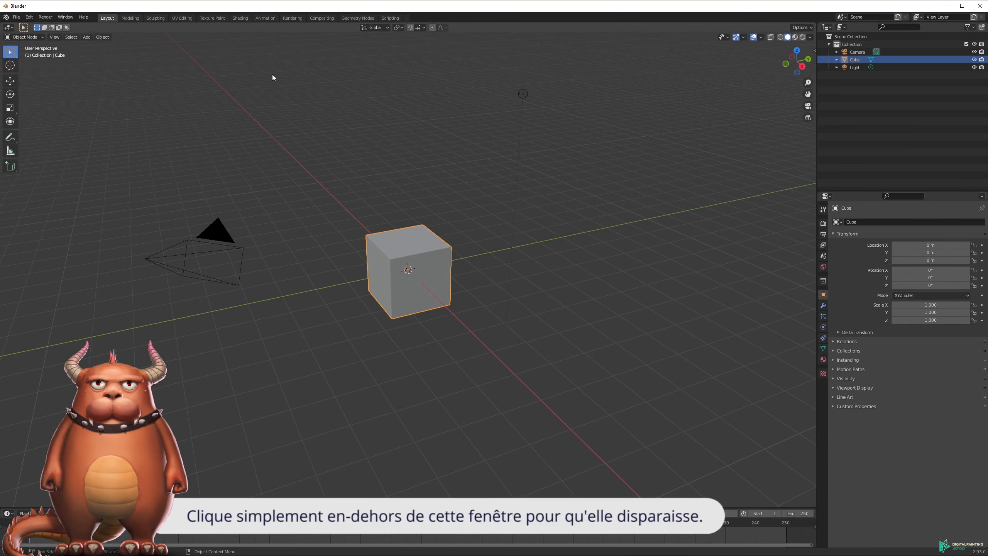
pyautogui.click(5, 18)
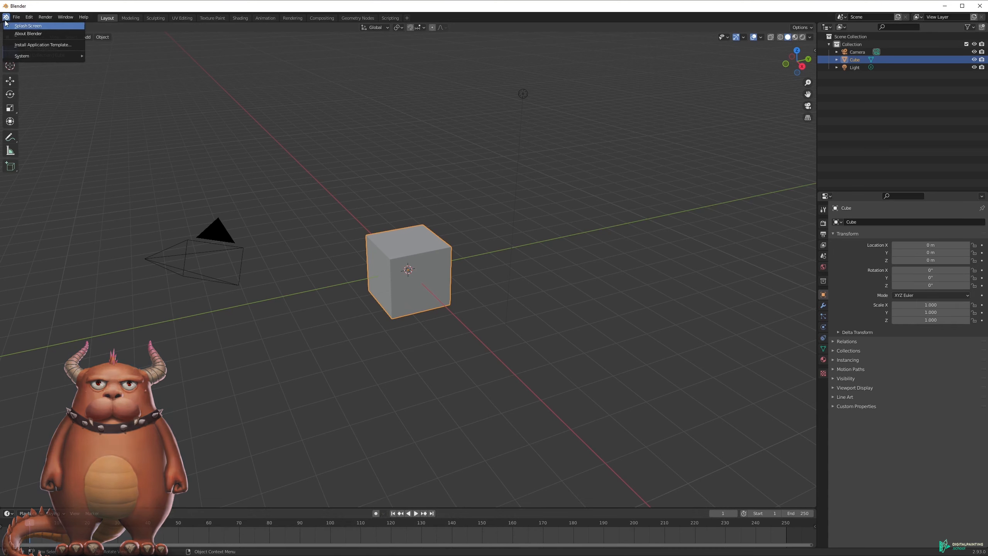
pyautogui.click(16, 26)
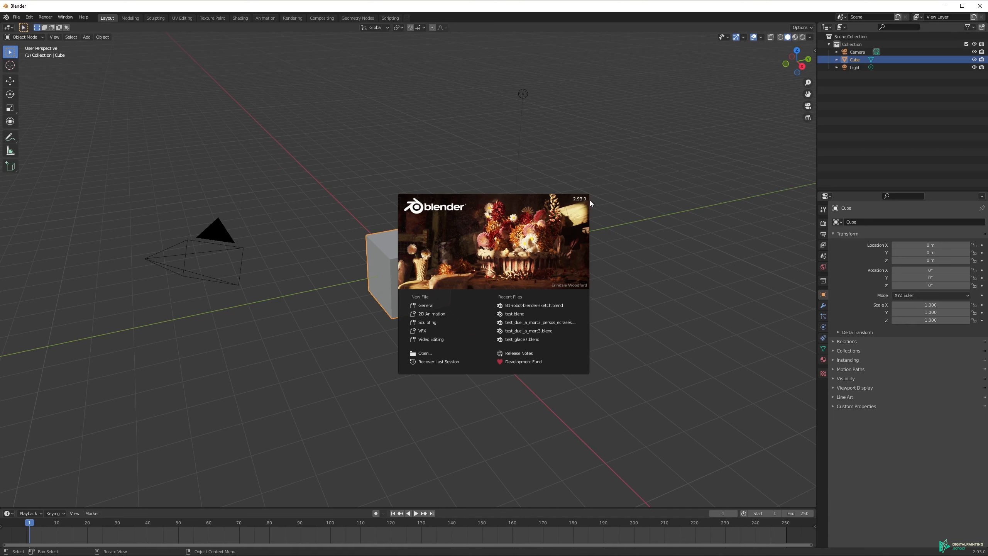
pyautogui.click(475, 135)
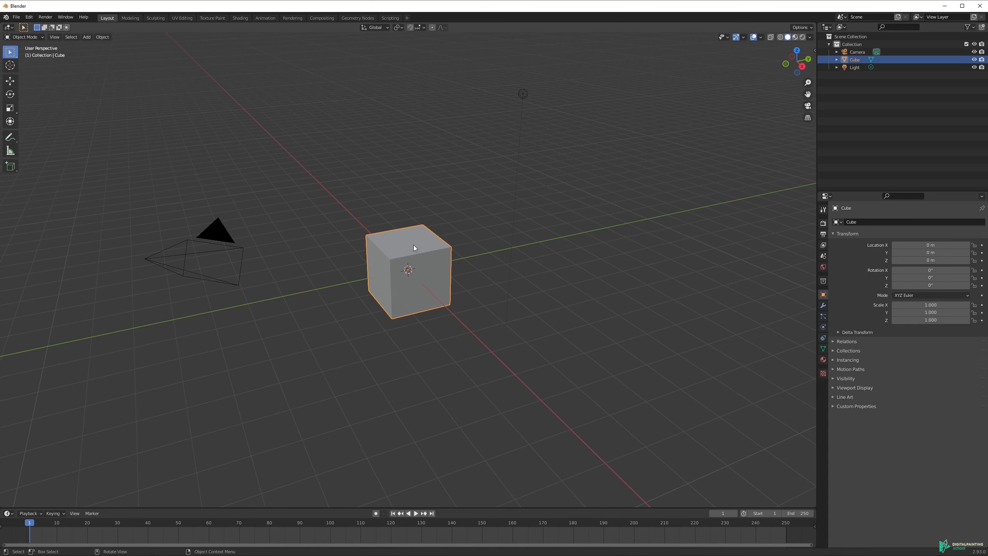
# Step: Select the light, the camera and the cube one at a time in the 3D viewport, going through them twice
pyautogui.click(523, 94)
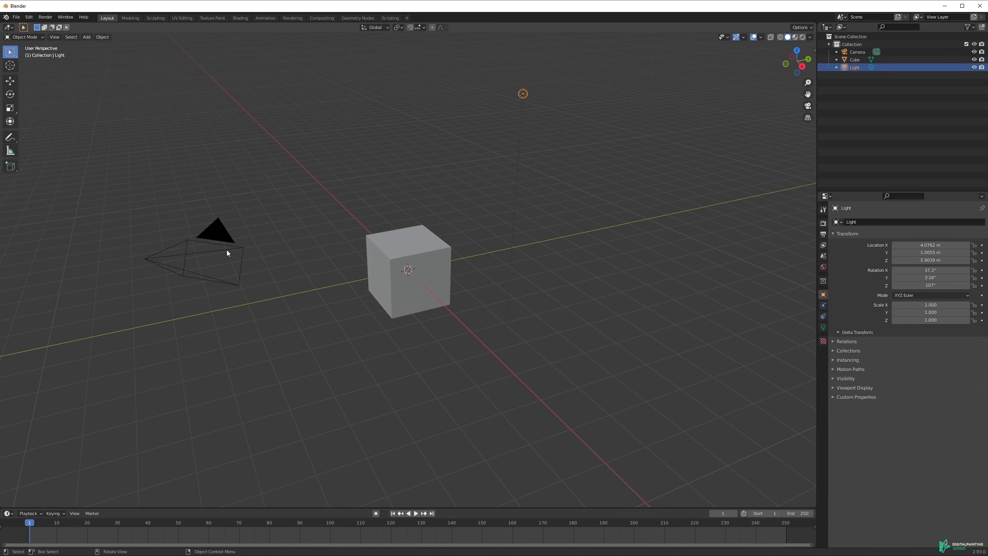
pyautogui.click(214, 241)
pyautogui.click(413, 244)
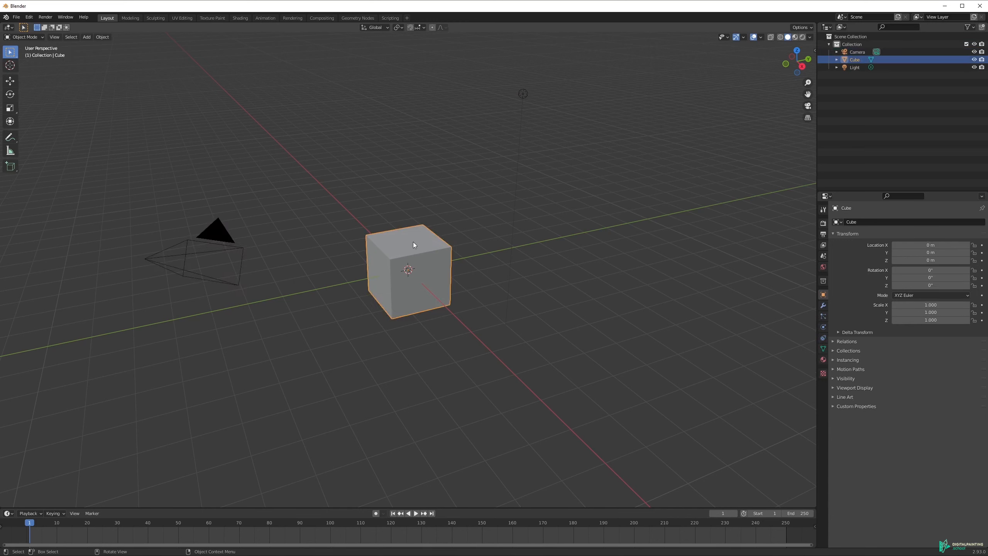
pyautogui.click(522, 96)
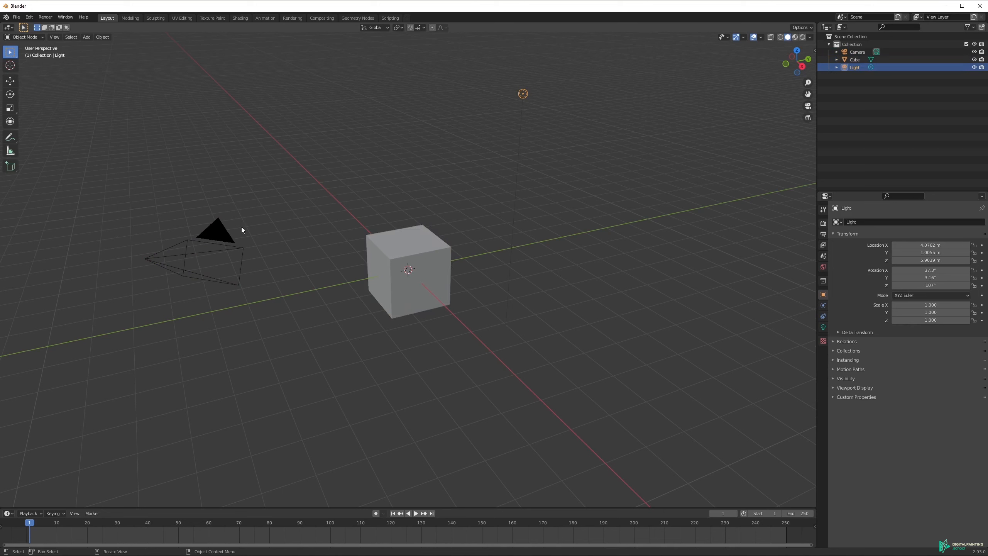
pyautogui.click(221, 230)
pyautogui.click(432, 251)
# Step: Select the camera, add the cube and the light to the selection, and then deselect everything
pyautogui.click(214, 235)
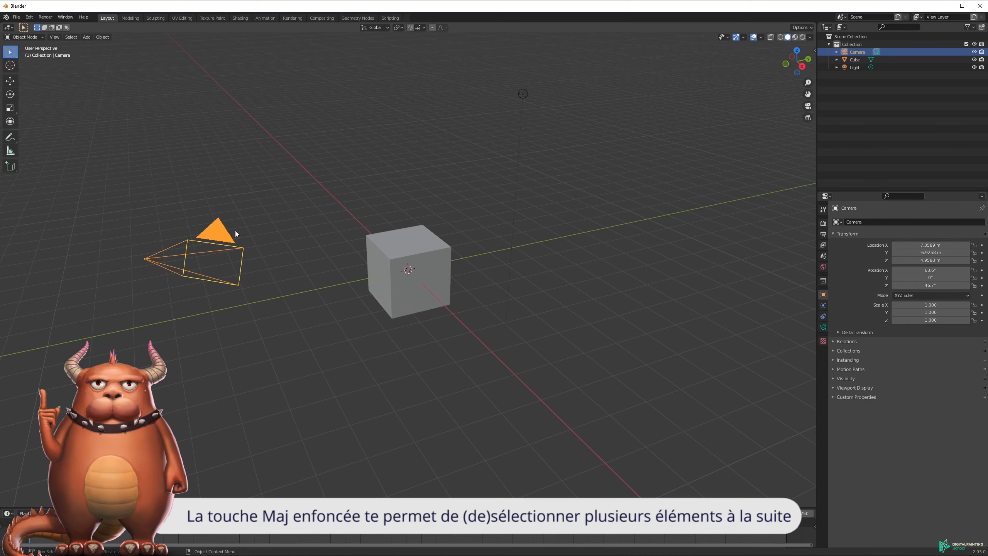
pyautogui.keyDown('shift'); pyautogui.click(386, 245); pyautogui.keyUp('shift')
pyautogui.keyDown('shift'); pyautogui.click(523, 95); pyautogui.keyUp('shift')
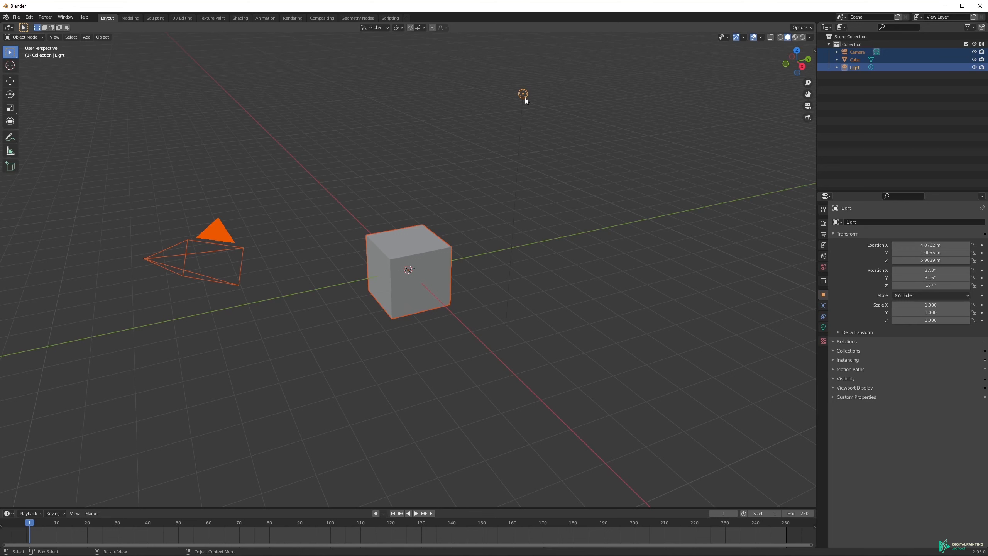
pyautogui.click(551, 103)
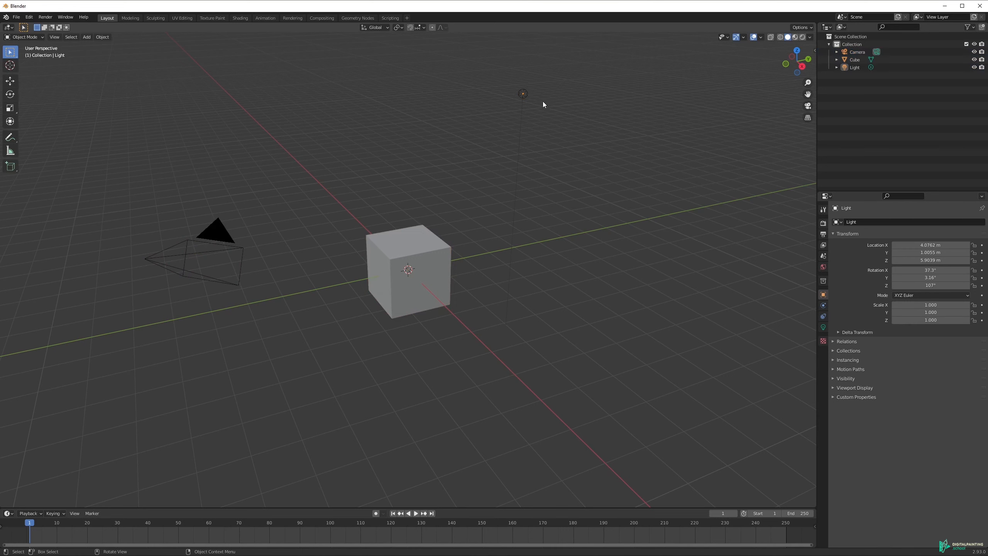
# Step: Select the light in the viewport, then add the cube and the camera to the selection
pyautogui.click(525, 96)
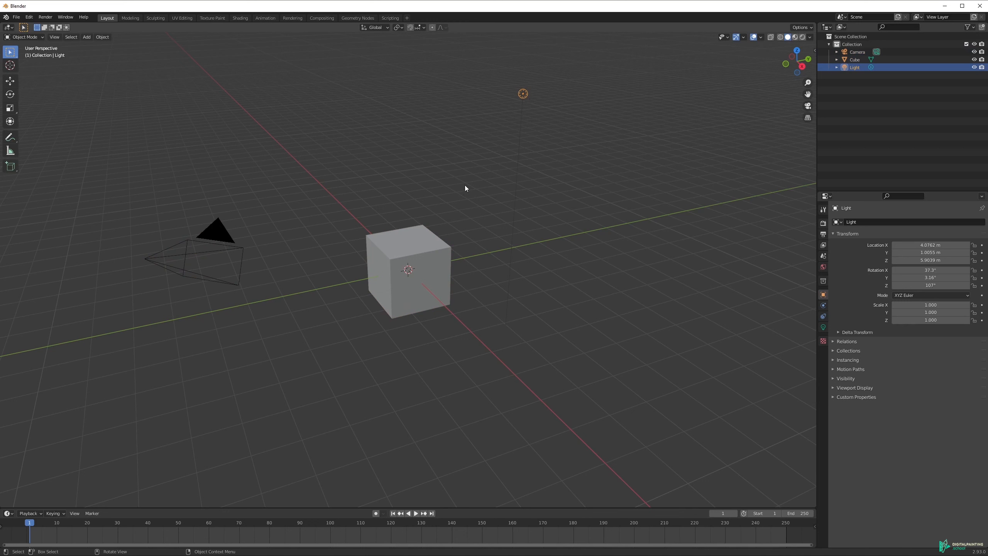
pyautogui.keyDown('shift'); pyautogui.click(416, 237); pyautogui.keyUp('shift')
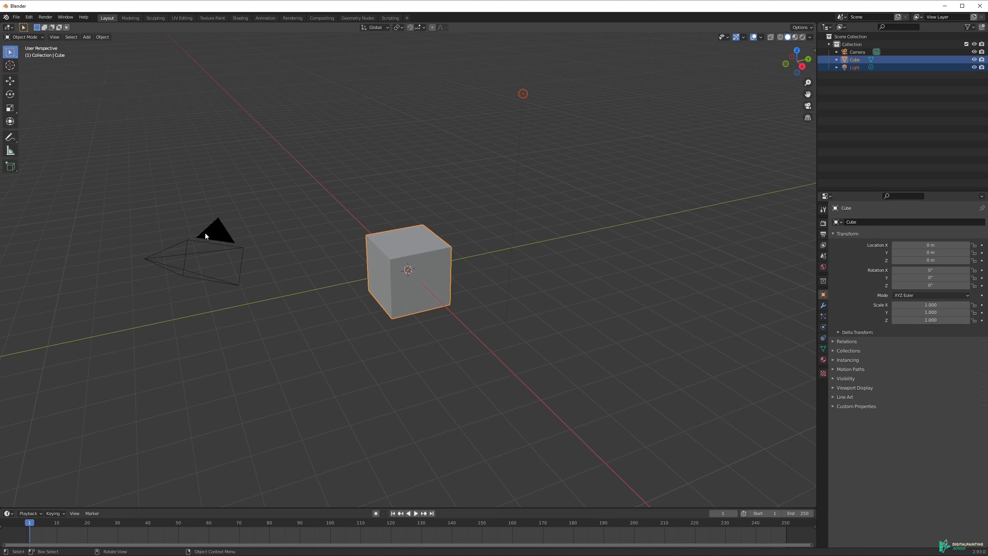
pyautogui.keyDown('shift'); pyautogui.click(218, 230); pyautogui.keyUp('shift')
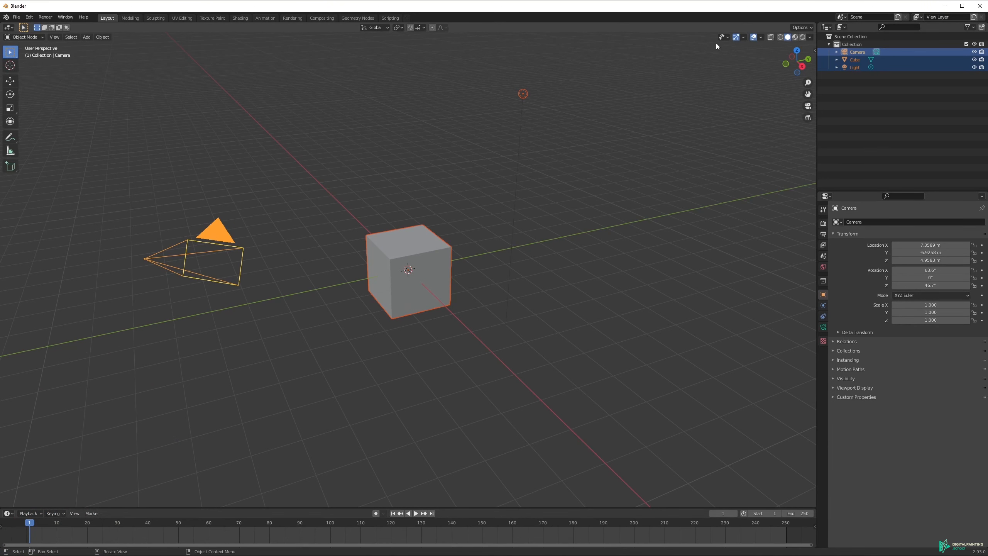
pyautogui.moveTo(352, 194)
pyautogui.mouseDown(button='middle')
pyautogui.moveTo(335, 184)
pyautogui.moveTo(308, 195)
pyautogui.moveTo(318, 205)
pyautogui.moveTo(367, 202)
pyautogui.mouseUp(button='middle')
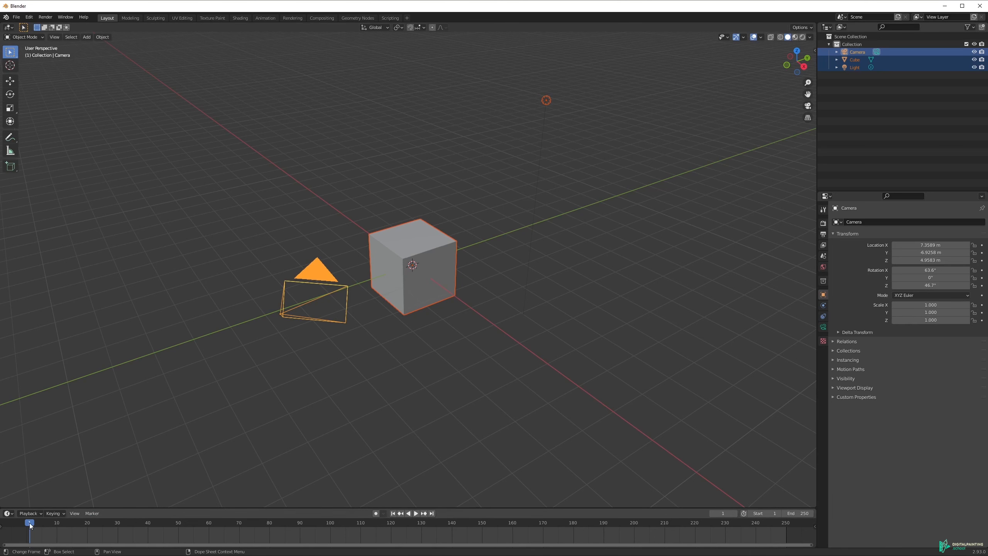
# Step: Play the timeline animation, stop it, and move the playhead back to frame 0
pyautogui.click(415, 513)
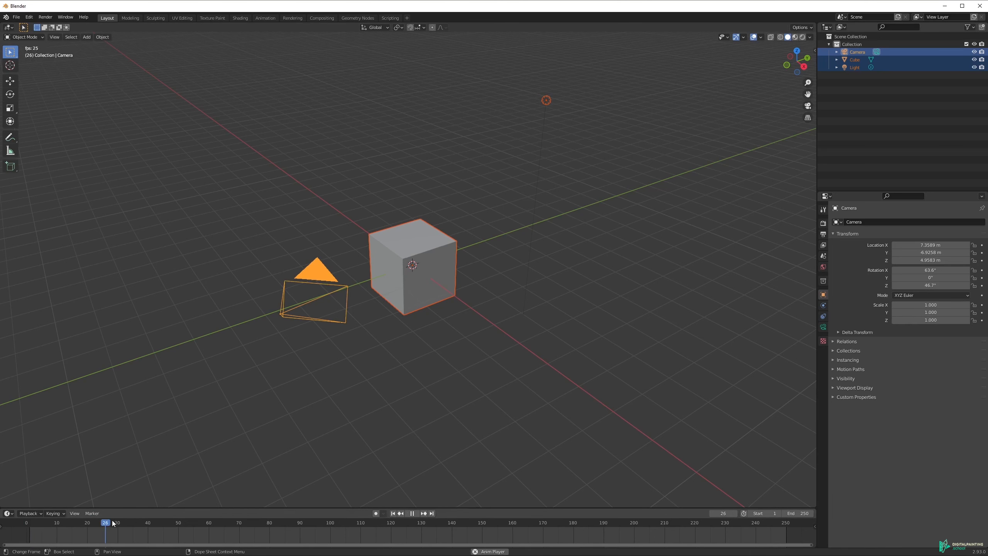
pyautogui.click(288, 524)
pyautogui.click(412, 514)
pyautogui.moveTo(369, 523); pyautogui.dragTo(26, 524)
# Step: Resize the Timeline area by collapsing it to its header, enlarging it, and collapsing it to the header again
pyautogui.moveTo(426, 508); pyautogui.dragTo(426, 551)
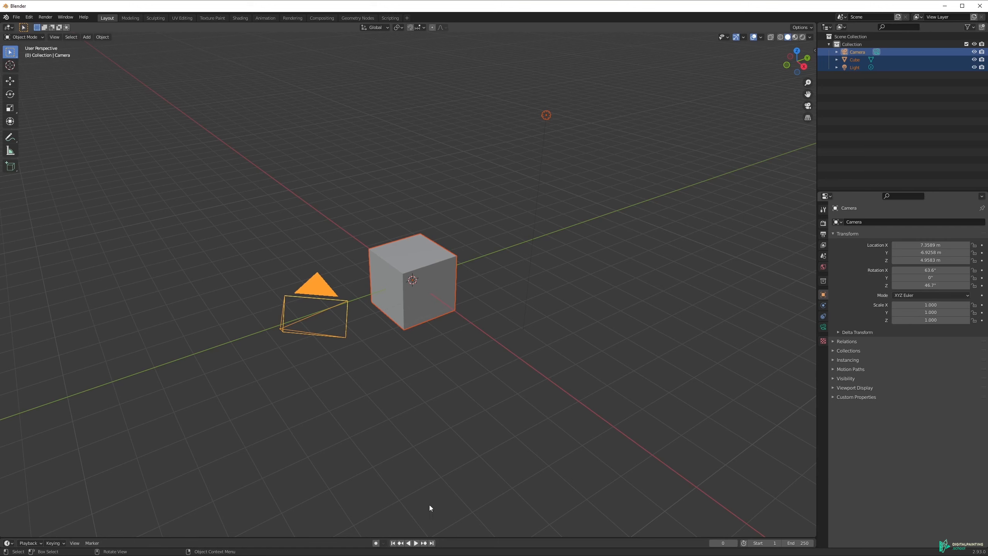
pyautogui.moveTo(389, 538); pyautogui.dragTo(373, 462)
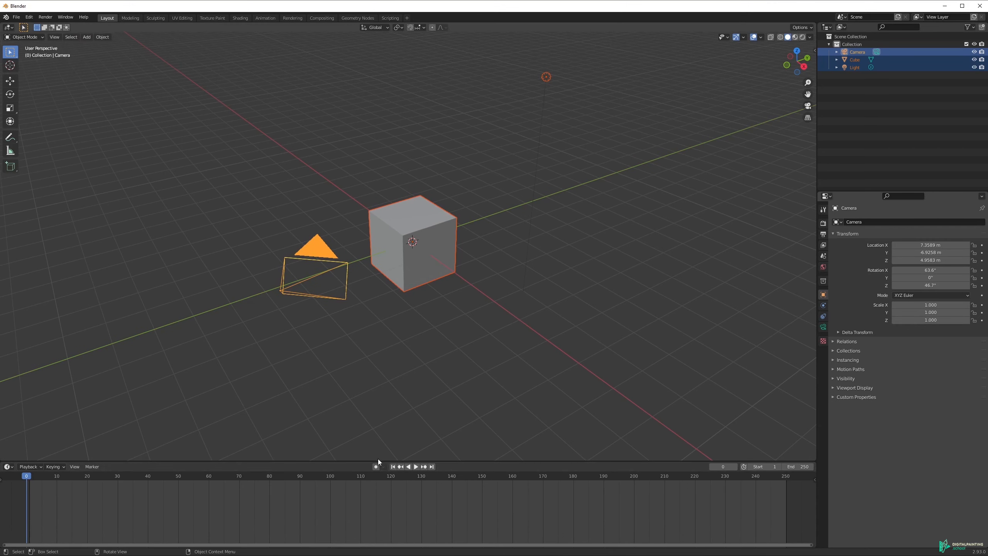
pyautogui.moveTo(378, 461); pyautogui.dragTo(367, 539)
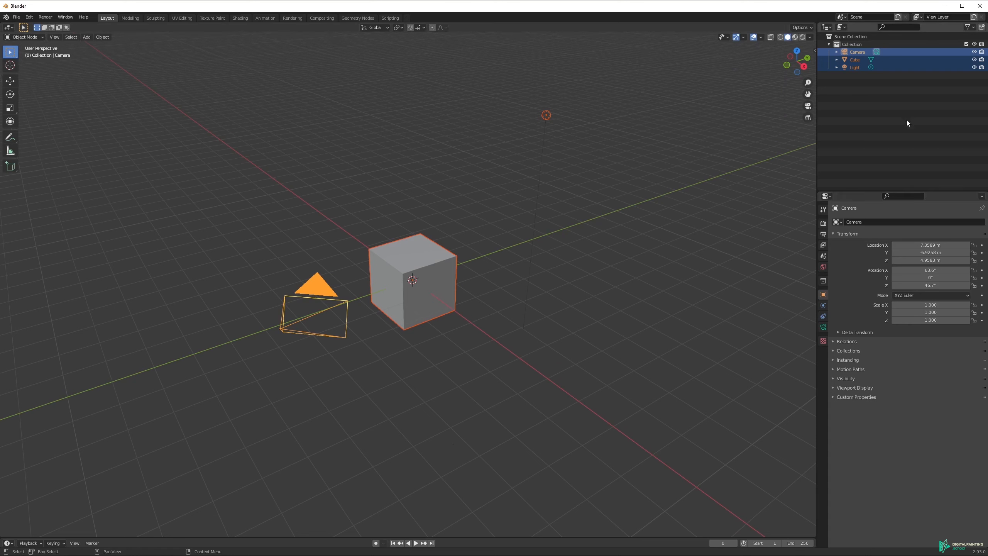
# Step: Select the Scene Collection, the Collection, the Camera, the Cube and the Light one after another in the Outliner
pyautogui.click(850, 37)
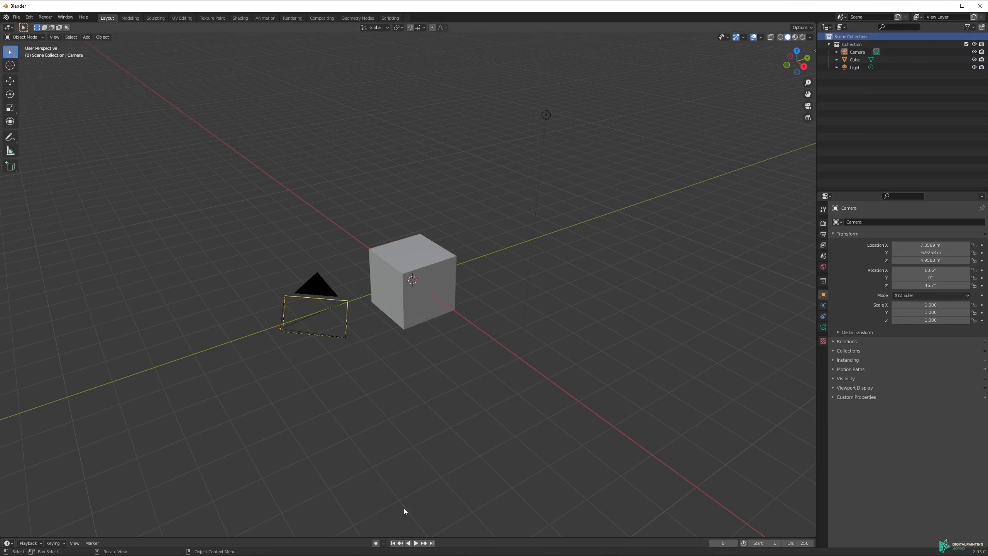
pyautogui.click(831, 45)
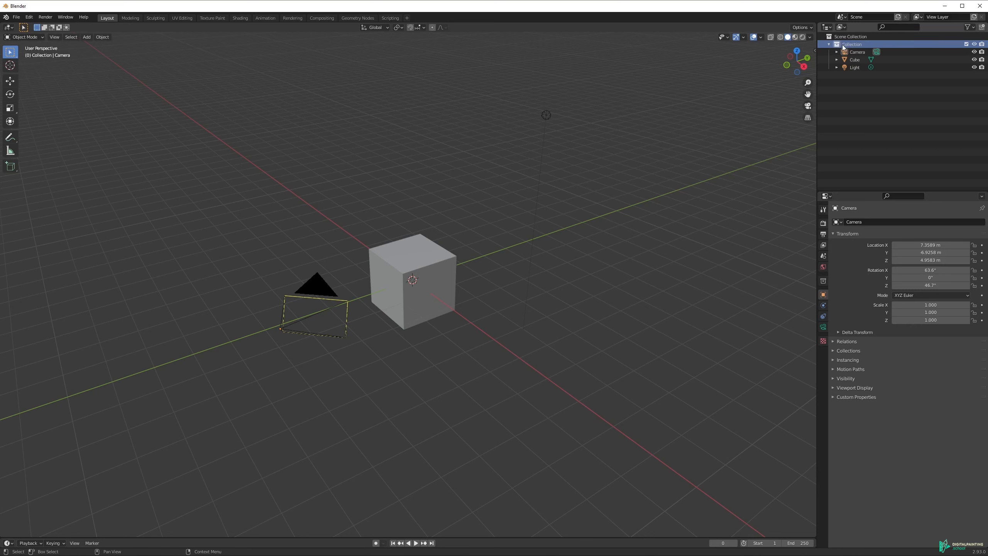
pyautogui.click(852, 52)
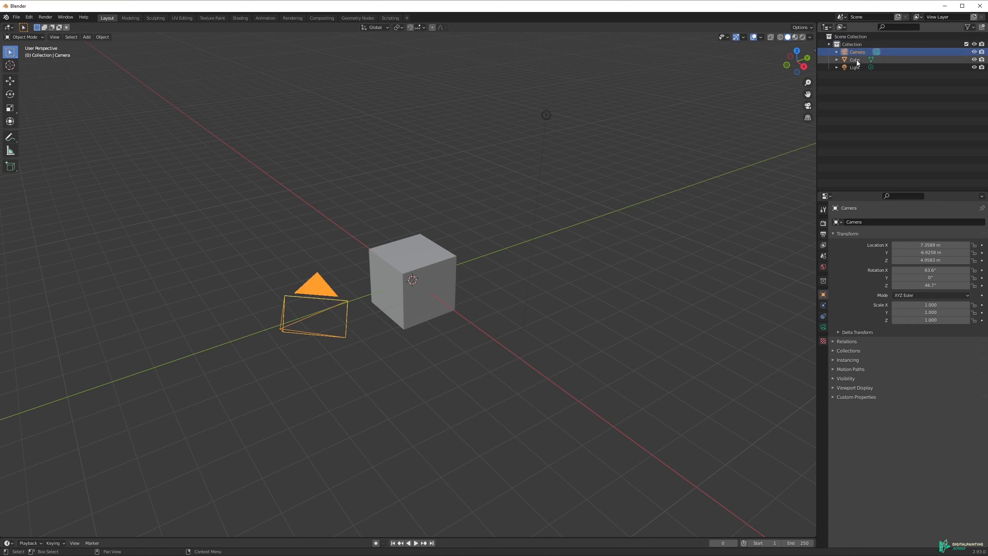
pyautogui.click(857, 60)
pyautogui.click(854, 67)
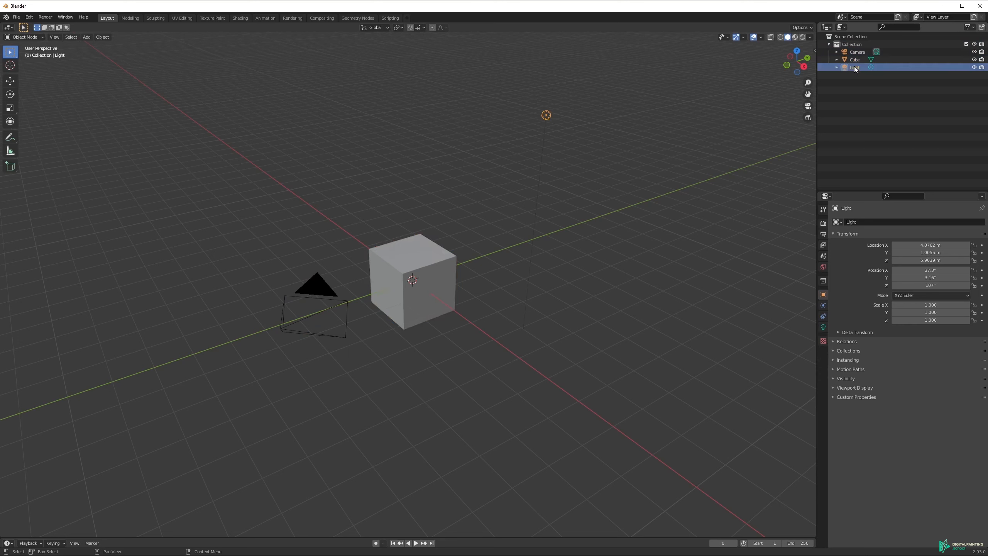
# Step: Select the camera, the cube and the camera again to compare the properties offered for each object
pyautogui.click(857, 51)
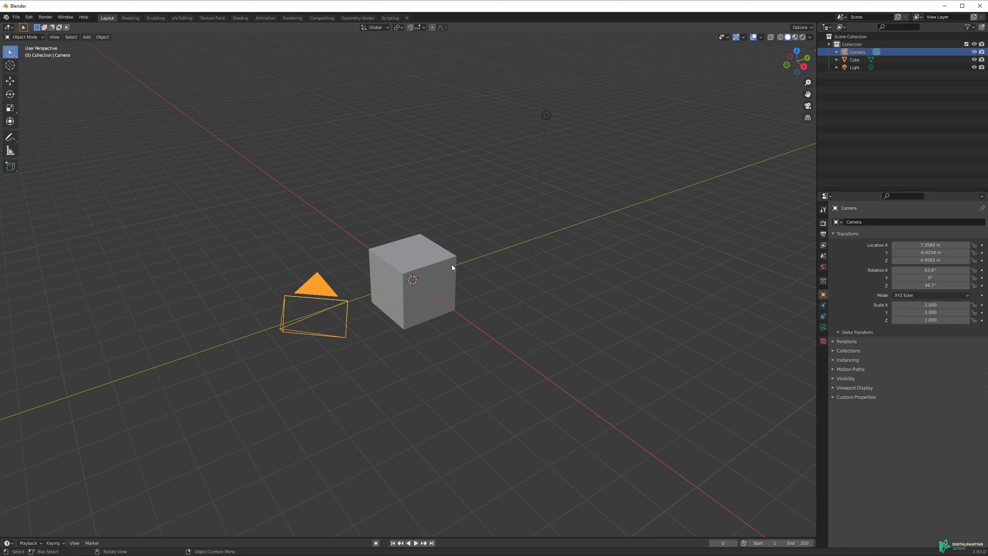
pyautogui.click(419, 255)
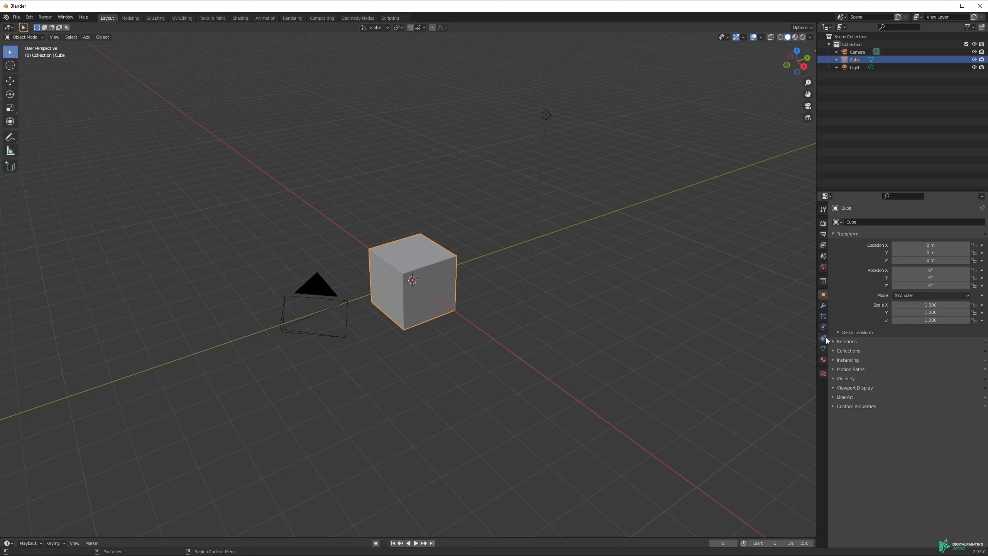
pyautogui.click(323, 292)
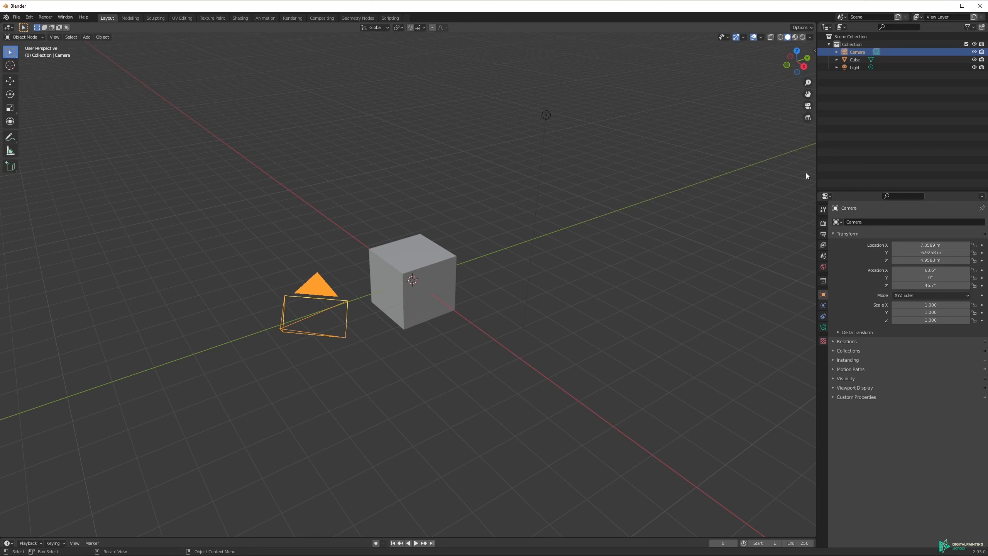
# Step: Resize the editor areas so that the 3D viewport is wider and the Outliner is narrower and shorter
pyautogui.click(815, 153)
pyautogui.moveTo(817, 154); pyautogui.dragTo(760, 165)
pyautogui.moveTo(818, 192); pyautogui.dragTo(817, 133)
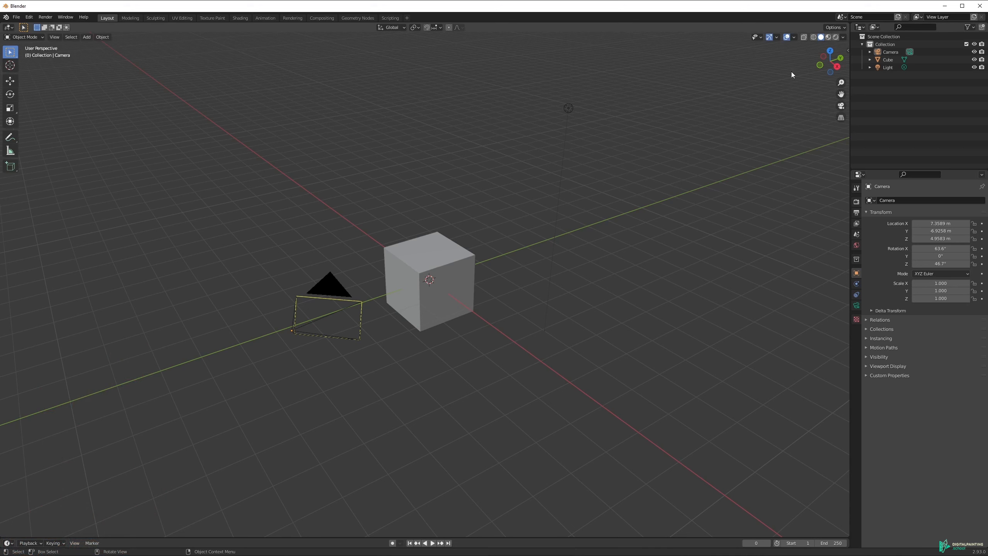
# Step: Split the 3D viewport vertically, placing the new border at about 70% of its width
pyautogui.rightClick(849, 105)
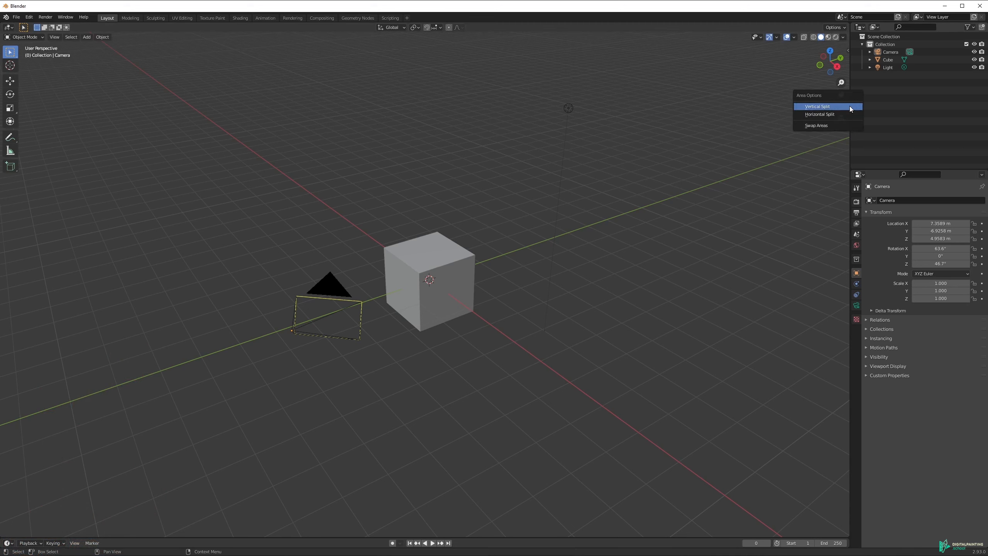
pyautogui.click(821, 107)
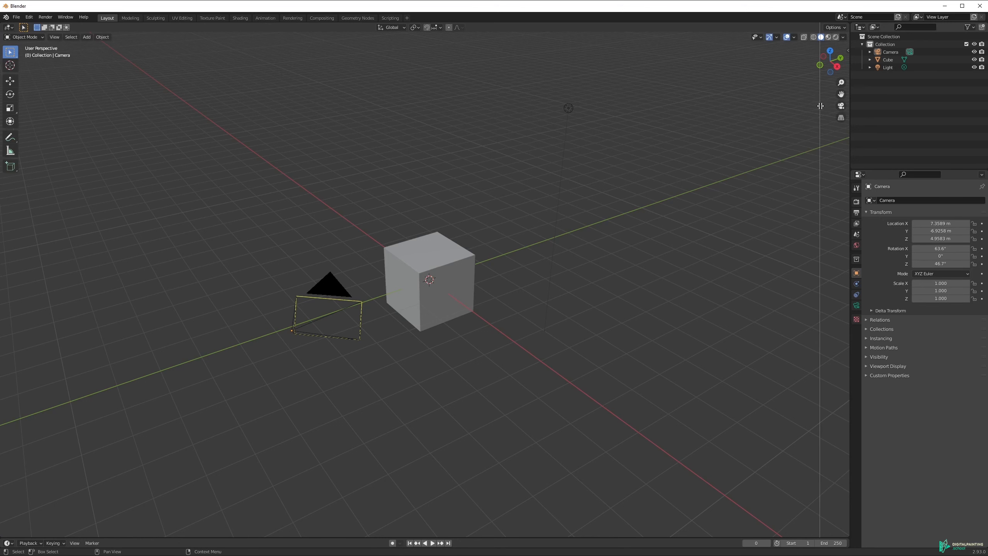
pyautogui.click(595, 117)
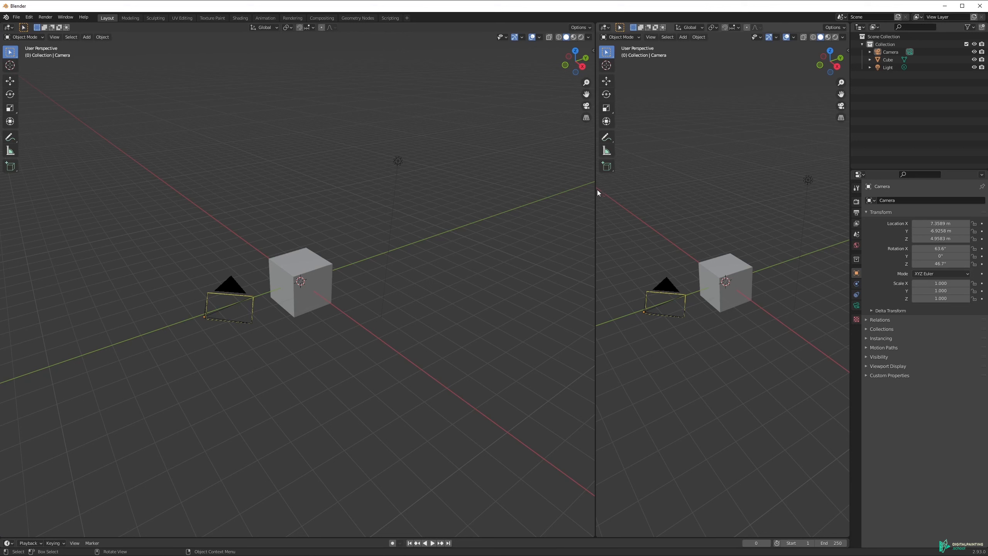
# Step: Split the narrower of the two 3D viewports horizontally at about half its height
pyautogui.rightClick(710, 25)
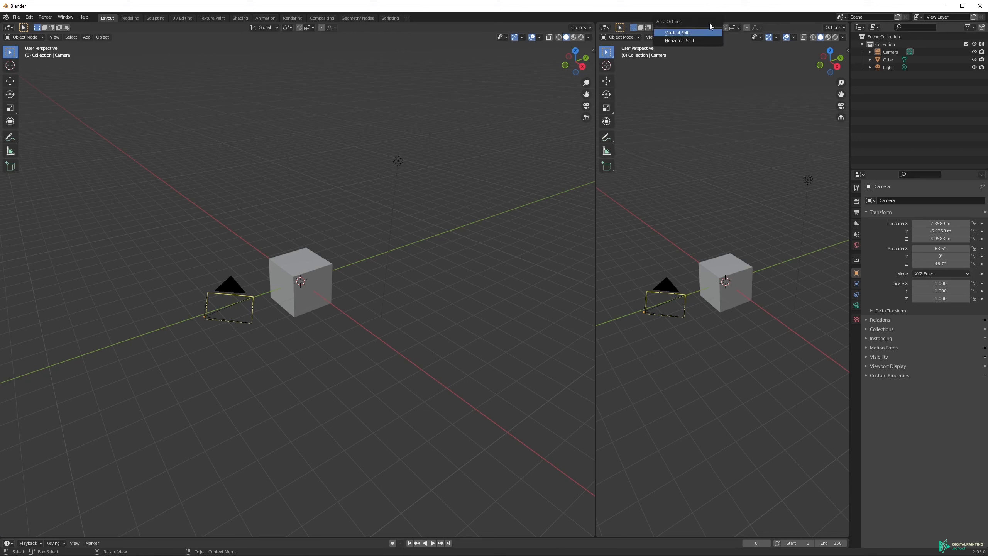
pyautogui.click(696, 40)
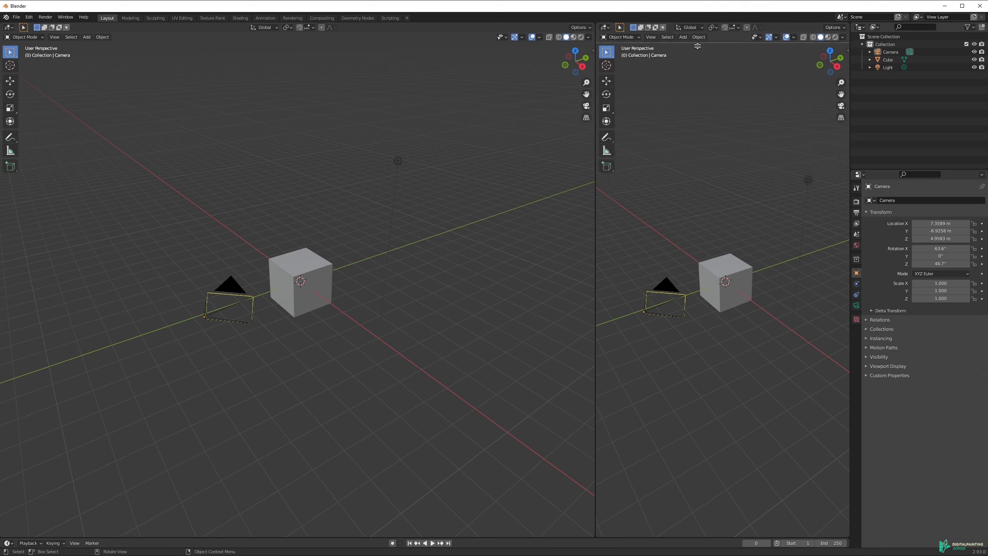
pyautogui.click(696, 257)
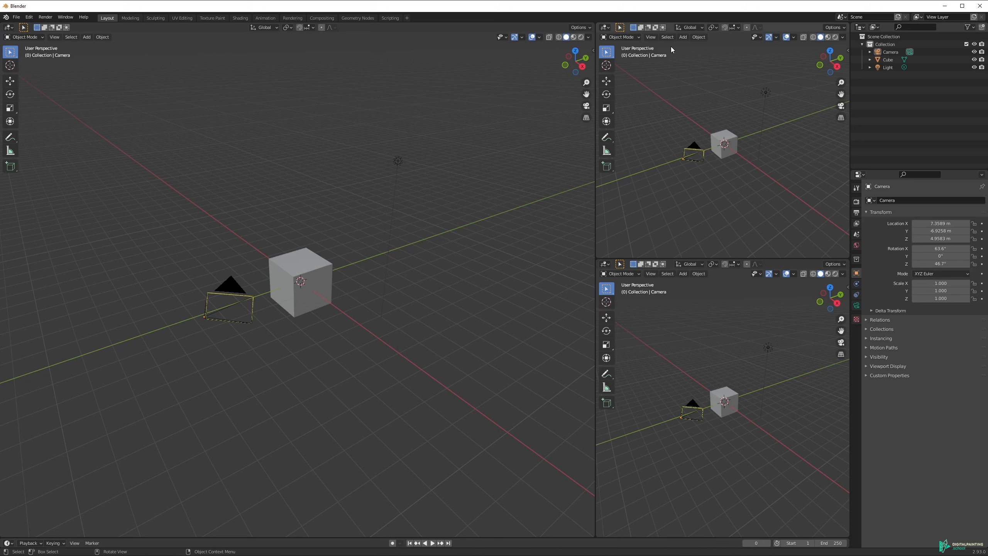
# Step: Change the upper of the two small 3D viewports into a File Browser
pyautogui.click(605, 27)
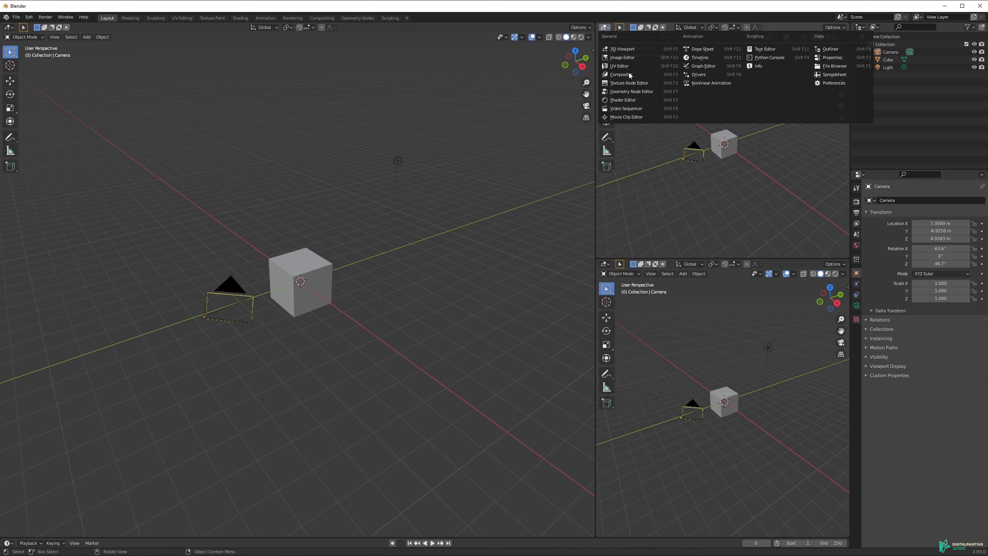
pyautogui.click(826, 69)
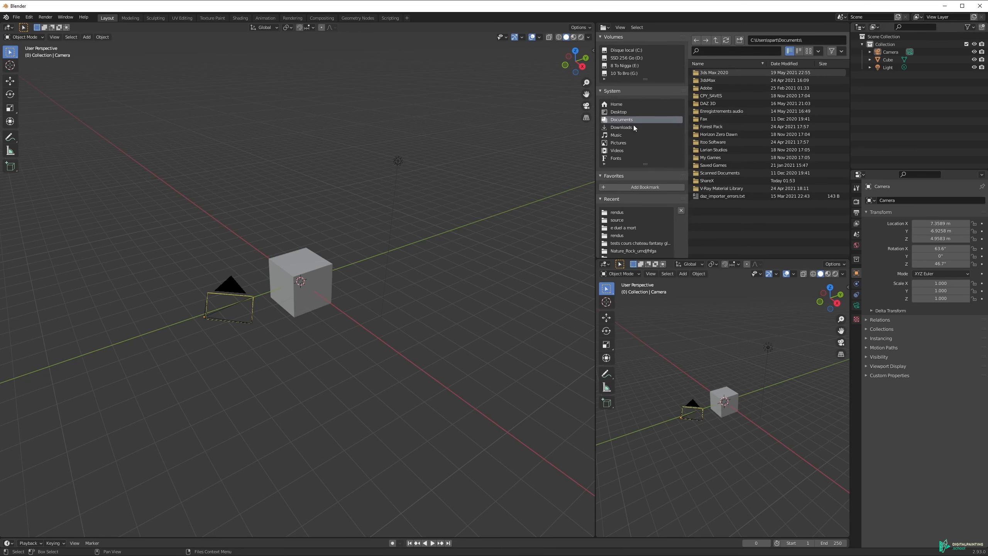
# Step: Change the File Browser area into an Image Editor
pyautogui.click(604, 27)
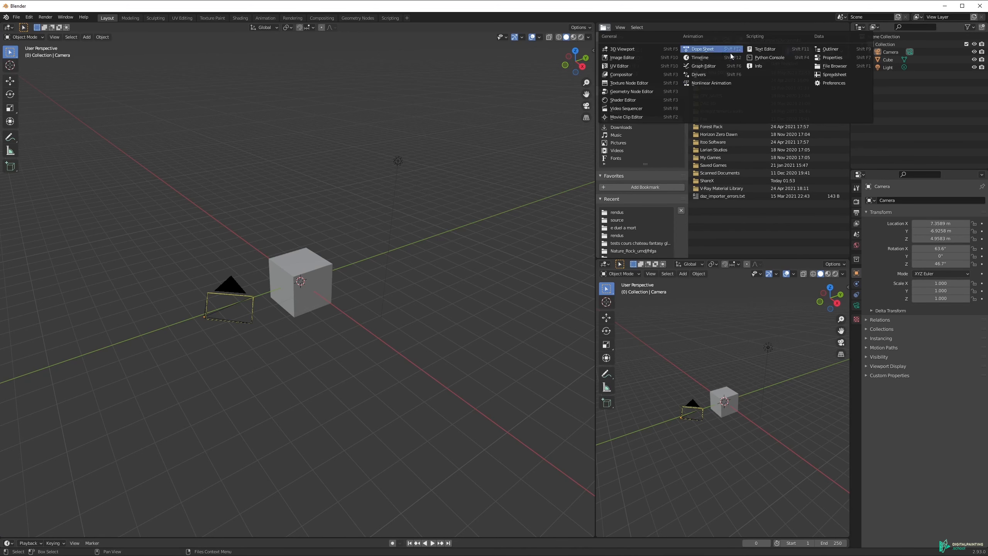
pyautogui.click(628, 57)
pyautogui.click(605, 264)
pyautogui.click(605, 264)
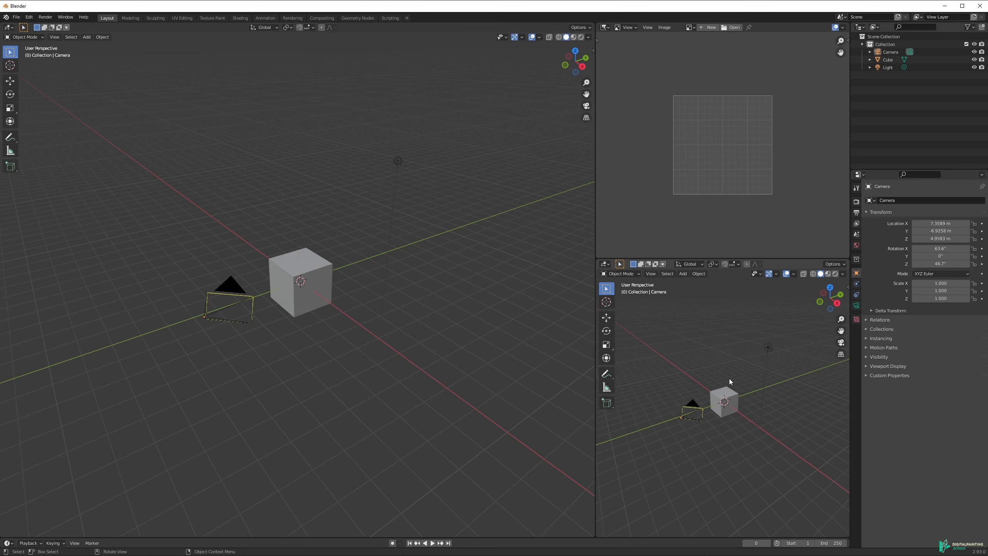
# Step: Orbit the small 3D viewport to an almost frontal view, and select the cube in the large viewport to try moving it
pyautogui.moveTo(758, 389); pyautogui.dragTo(801, 367, button='middle')
pyautogui.click(314, 271)
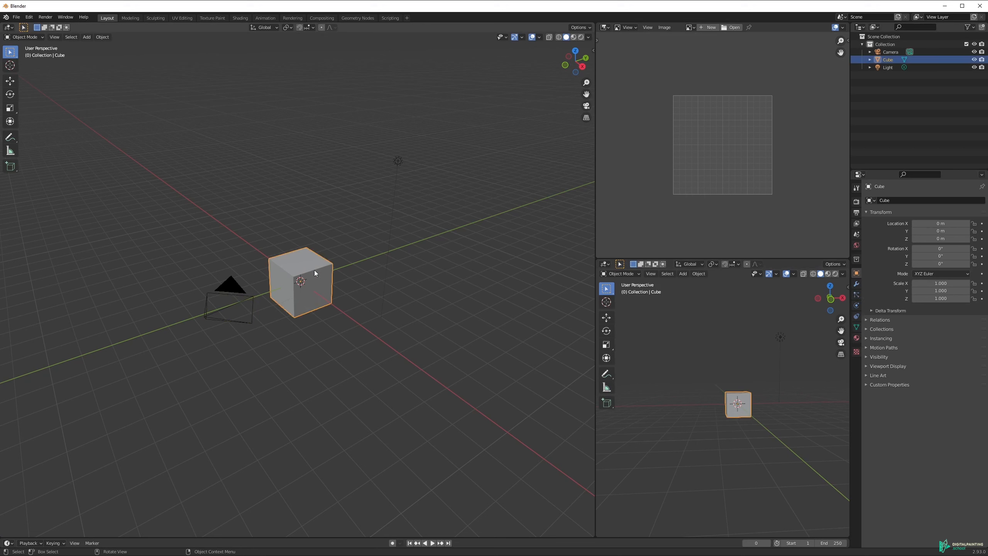
pyautogui.press('g')
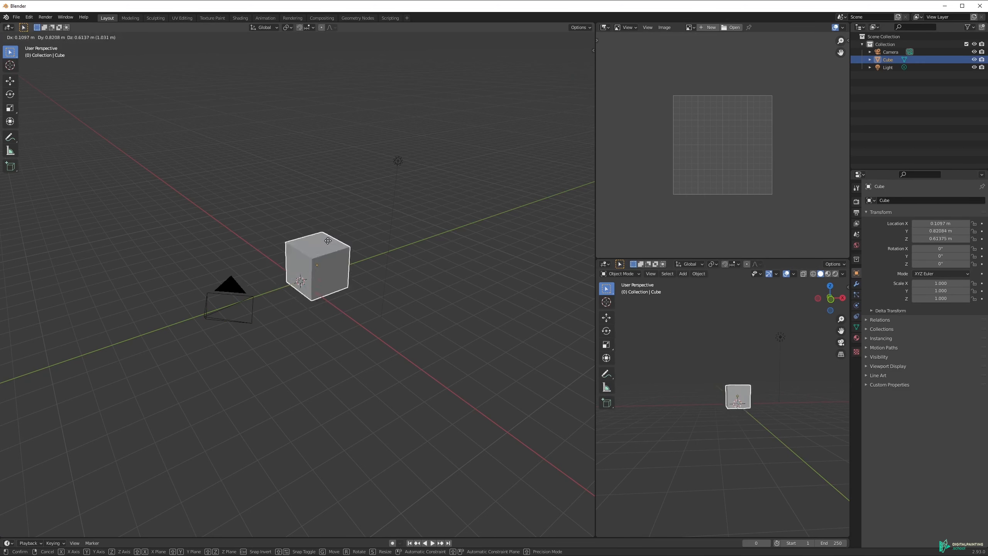
pyautogui.rightClick(309, 277)
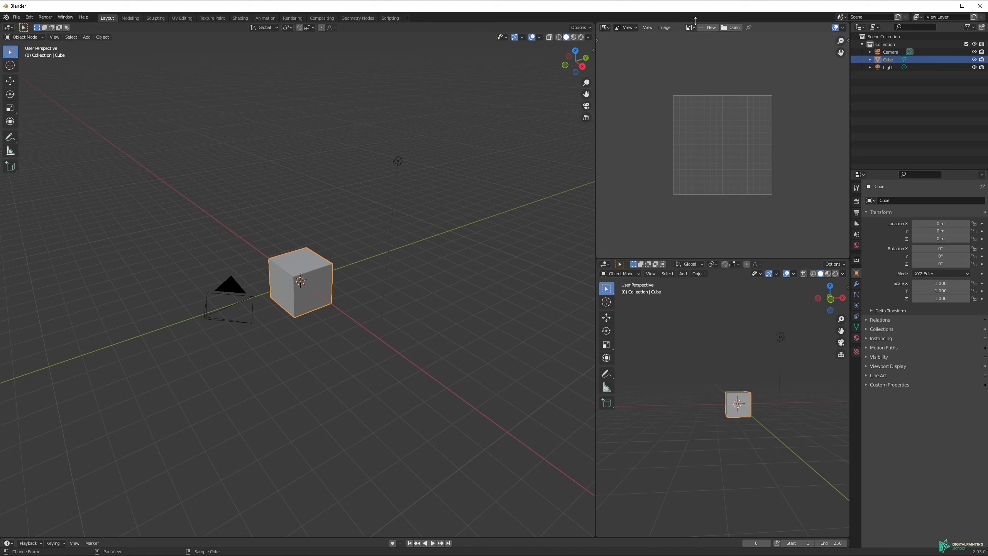
# Step: Widen the large 3D viewport slightly and swap its area with the Image Editor
pyautogui.moveTo(596, 65); pyautogui.dragTo(632, 92)
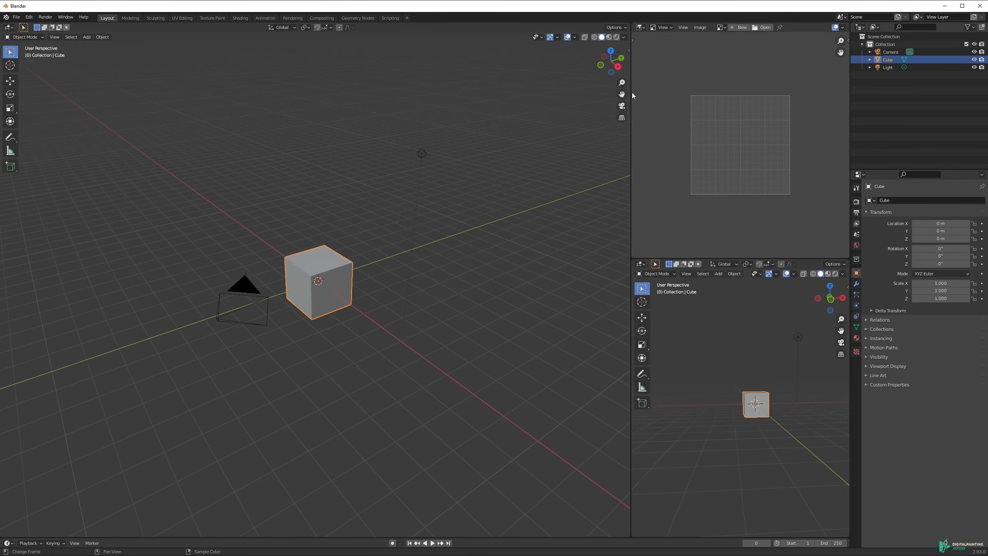
pyautogui.rightClick(631, 90)
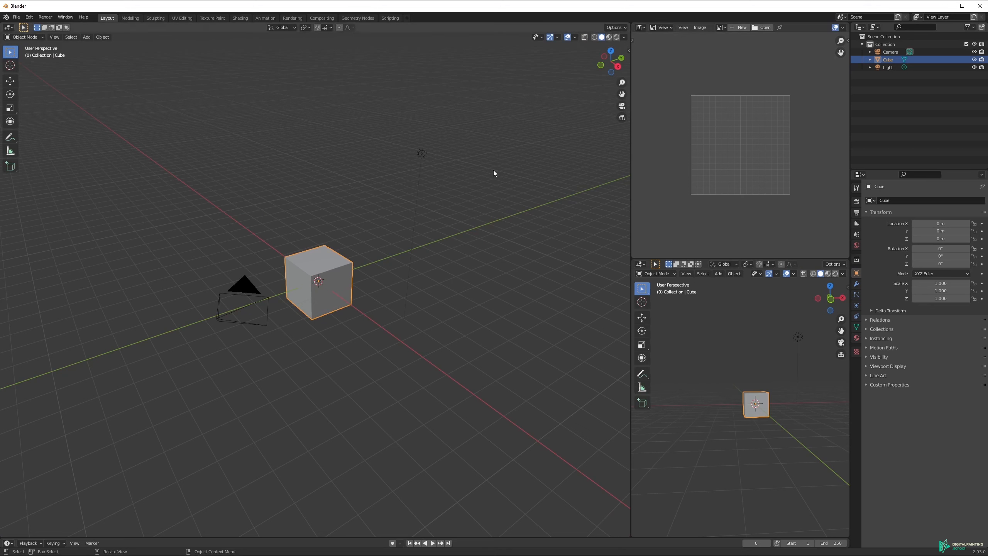
pyautogui.rightClick(631, 132)
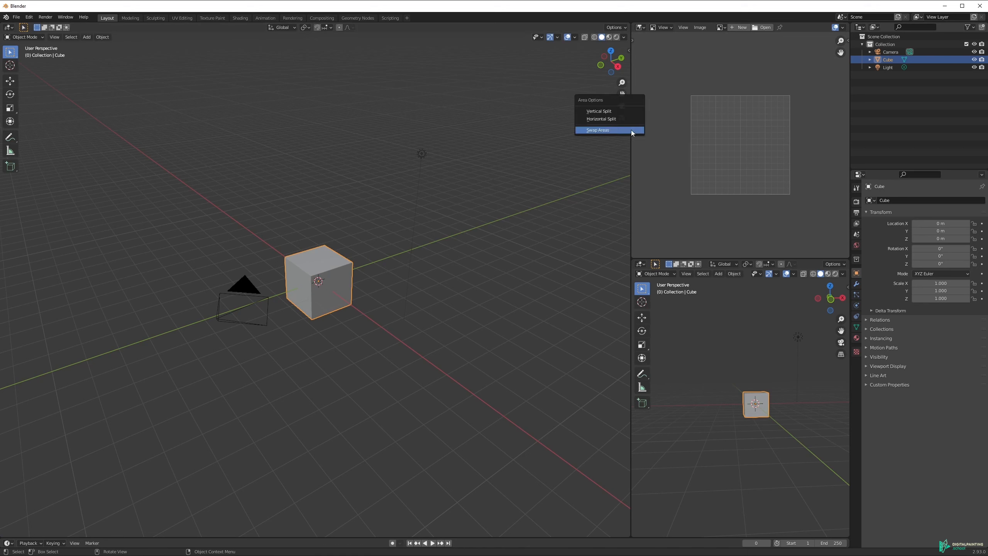
pyautogui.click(608, 132)
# Step: Swap the two stacked 3D viewports and join them, expanding the upper one over the lower one
pyautogui.rightClick(738, 256)
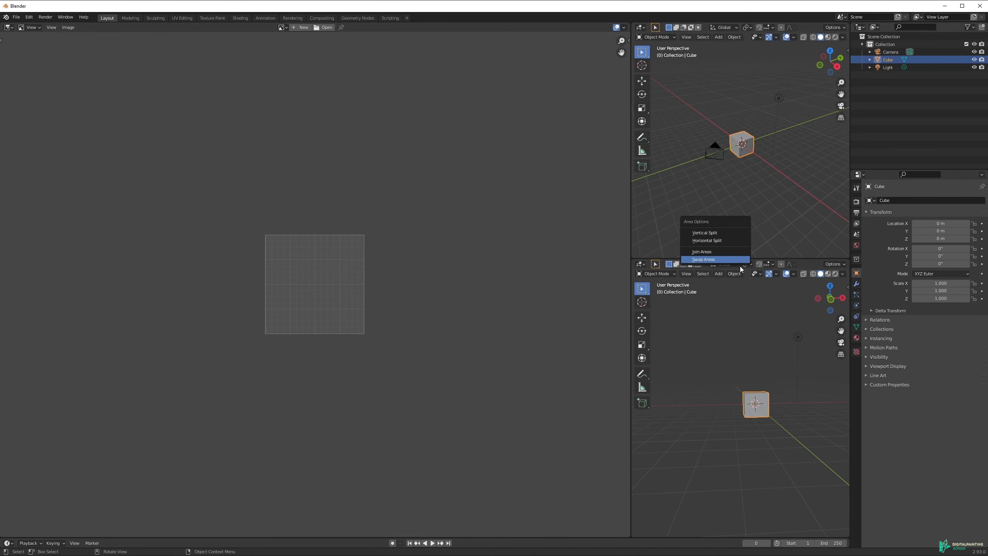
pyautogui.click(736, 268)
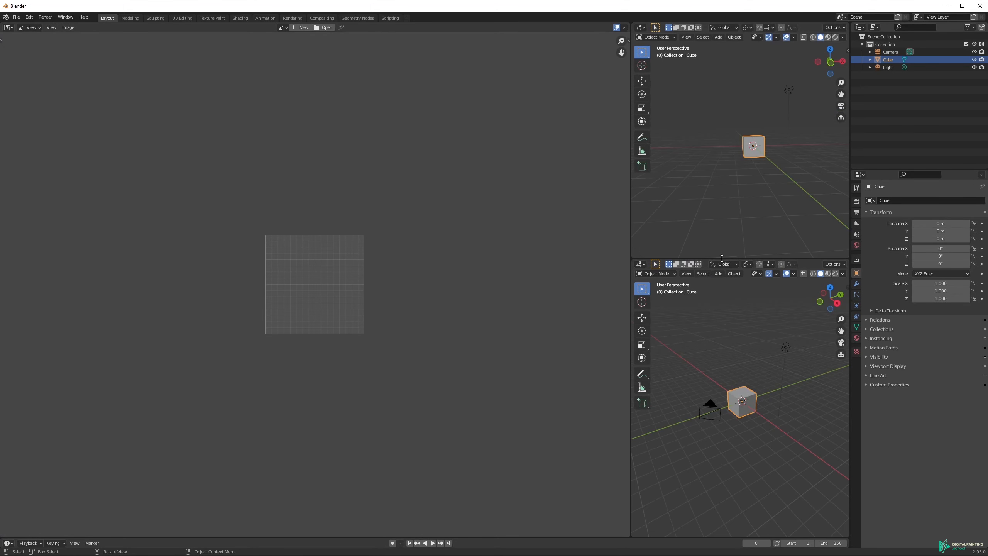
pyautogui.rightClick(700, 259)
pyautogui.click(687, 251)
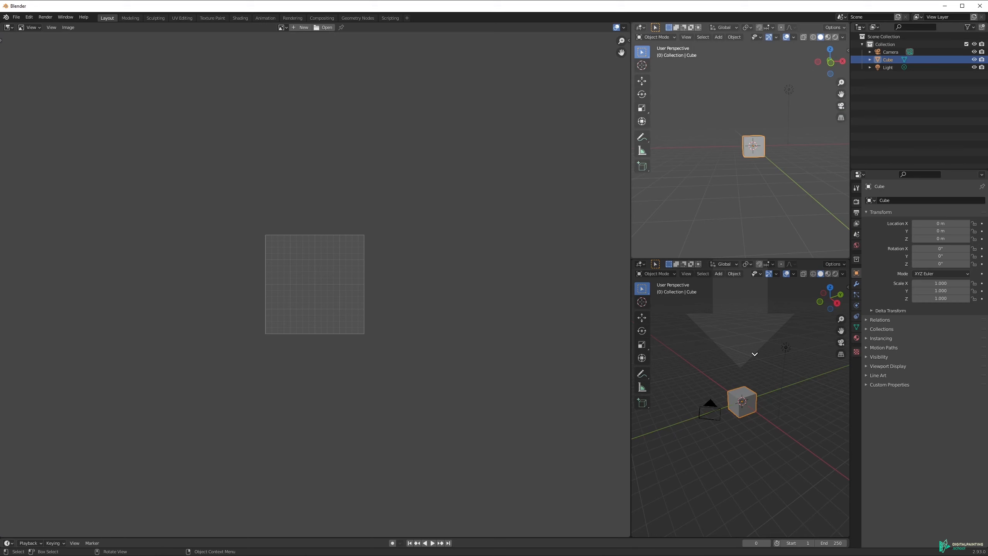
pyautogui.click(762, 339)
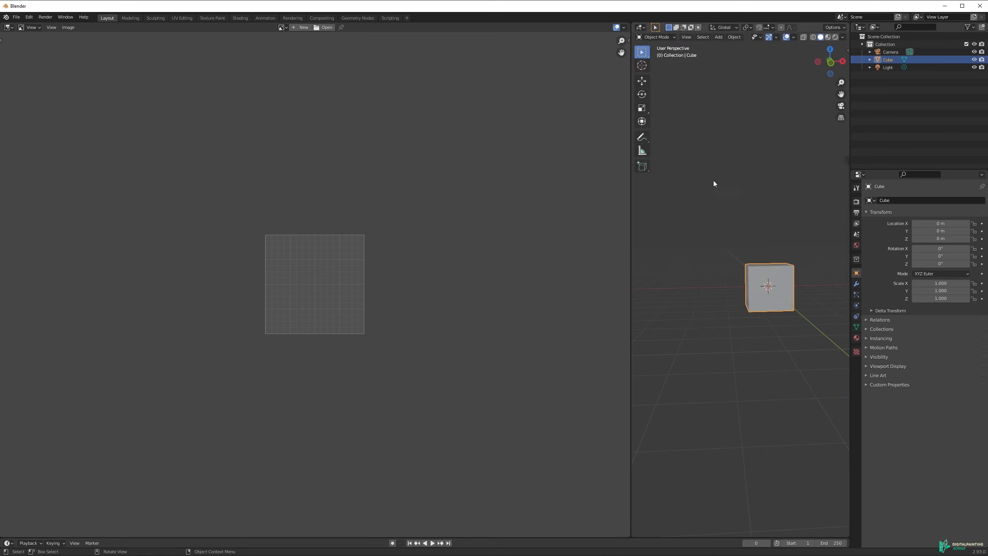
# Step: Join the Image Editor area into the 3D viewport, keeping the 3D viewport
pyautogui.rightClick(631, 206)
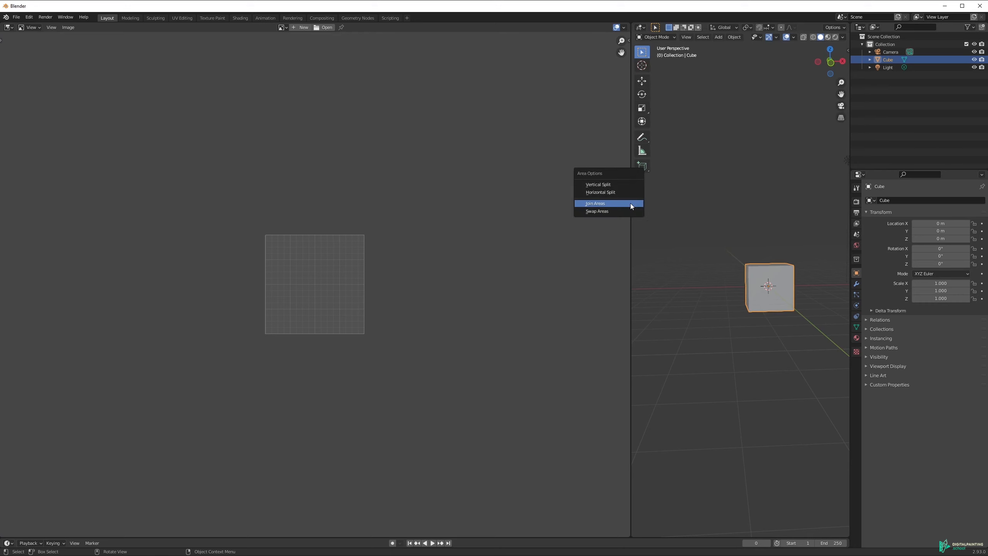
pyautogui.click(631, 206)
pyautogui.click(475, 235)
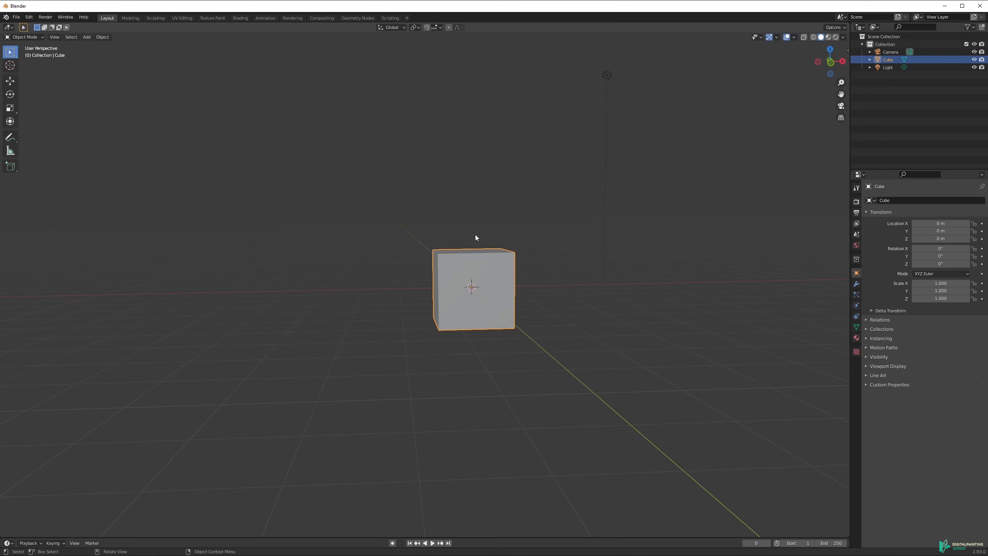
# Step: Widen the Outliner and Properties areas to about a quarter of the window and orbit the 3D view to a three-quarter angle on the cube
pyautogui.moveTo(850, 129); pyautogui.dragTo(736, 129)
pyautogui.moveTo(386, 261); pyautogui.dragTo(316, 281, button='middle')
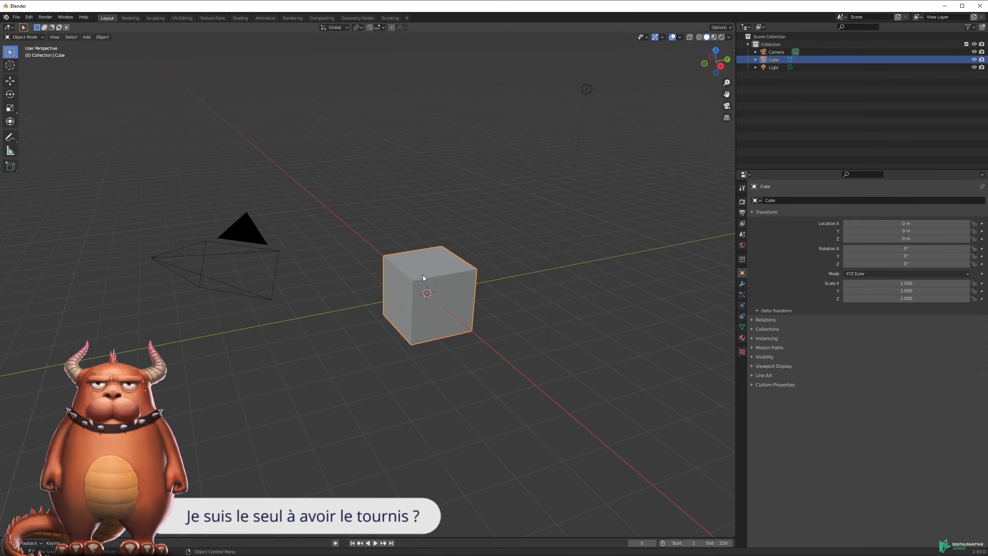
pyautogui.moveTo(565, 340); pyautogui.dragTo(468, 232, button='middle')
# Step: Enable the Screencast Keys overlay for the 3D viewport and try it out by orbiting around the cube
pyautogui.press('n')
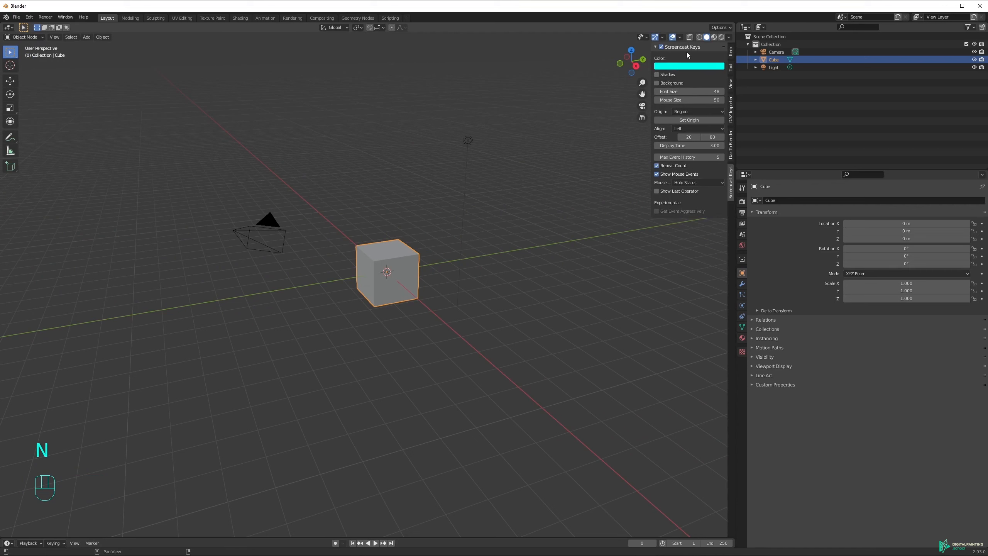
pyautogui.press('n')
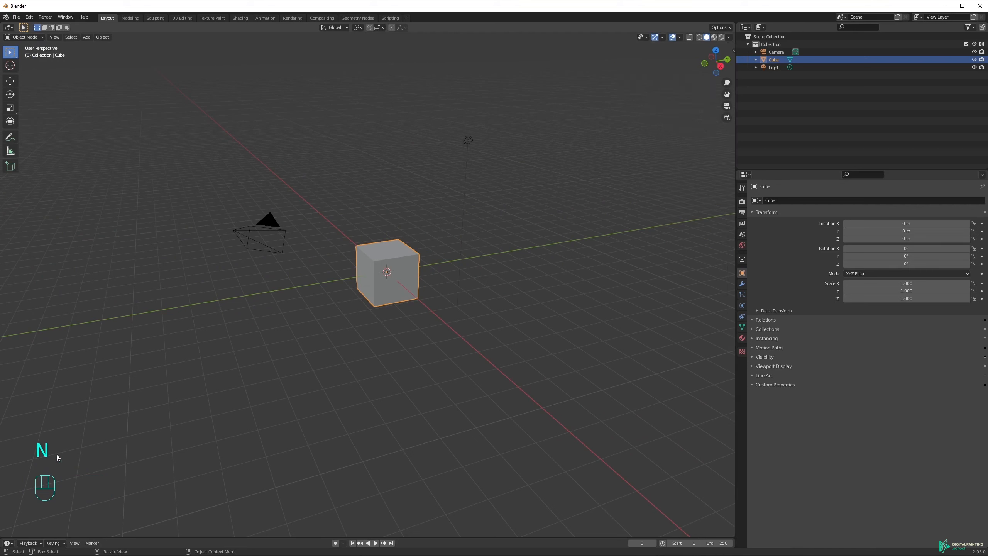
pyautogui.moveTo(383, 332); pyautogui.dragTo(176, 413, button='middle')
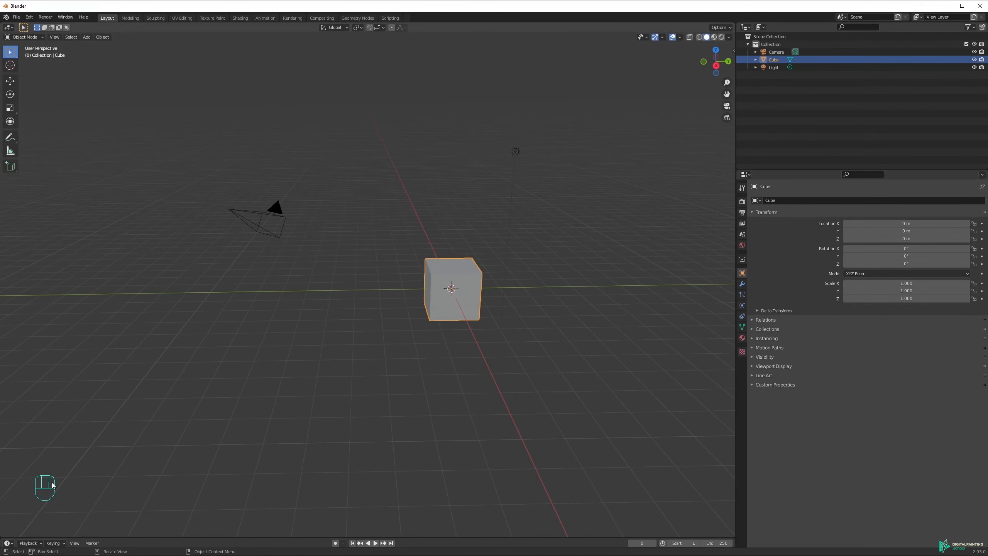
pyautogui.moveTo(486, 343); pyautogui.dragTo(511, 347, button='middle')
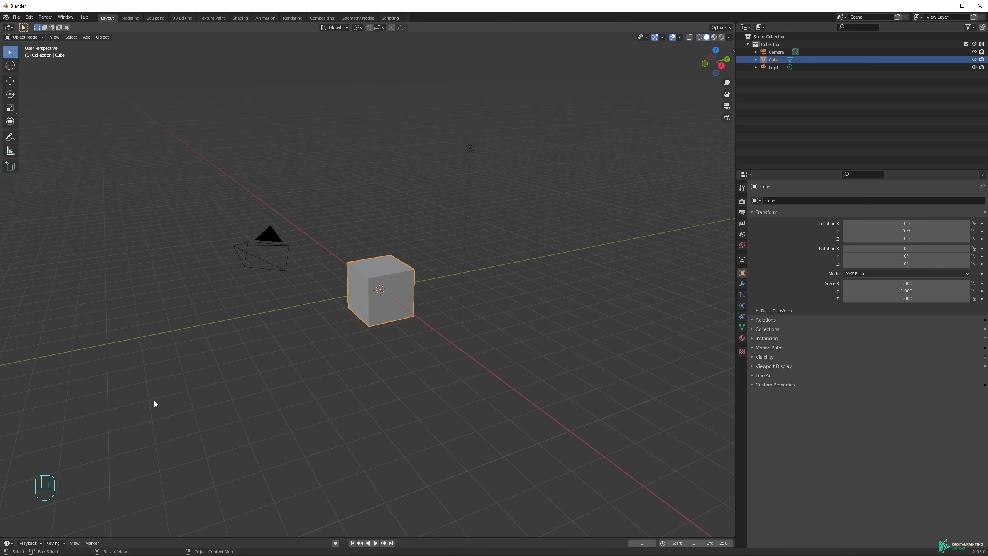
# Step: Narrow the Outliner and Properties areas to about 15% of the window's width and recentre the cube in the 3D viewport
pyautogui.moveTo(736, 150); pyautogui.dragTo(839, 151)
pyautogui.keyDown('shift'); pyautogui.moveTo(398, 283); pyautogui.dragTo(449, 274, button='middle'); pyautogui.keyUp('shift')
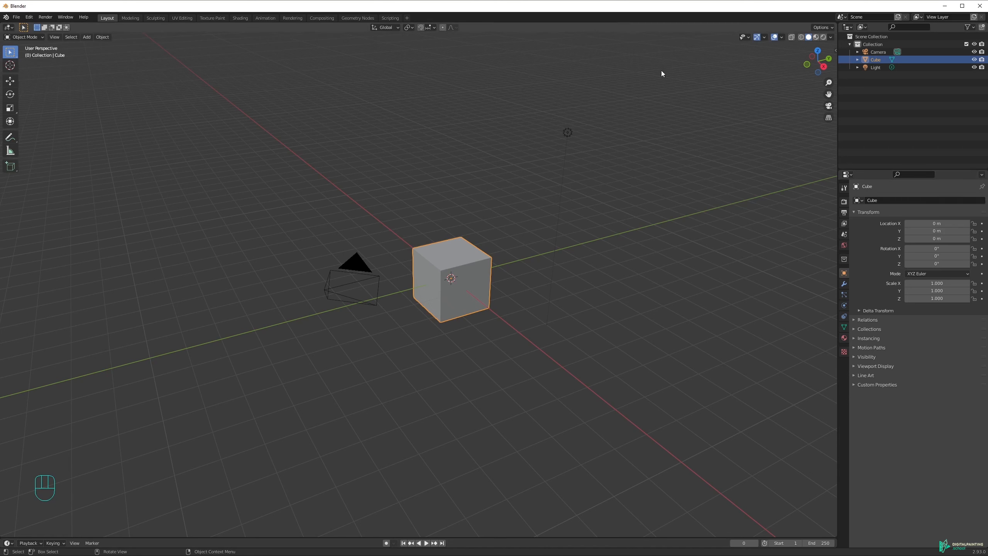
pyautogui.click(16, 18)
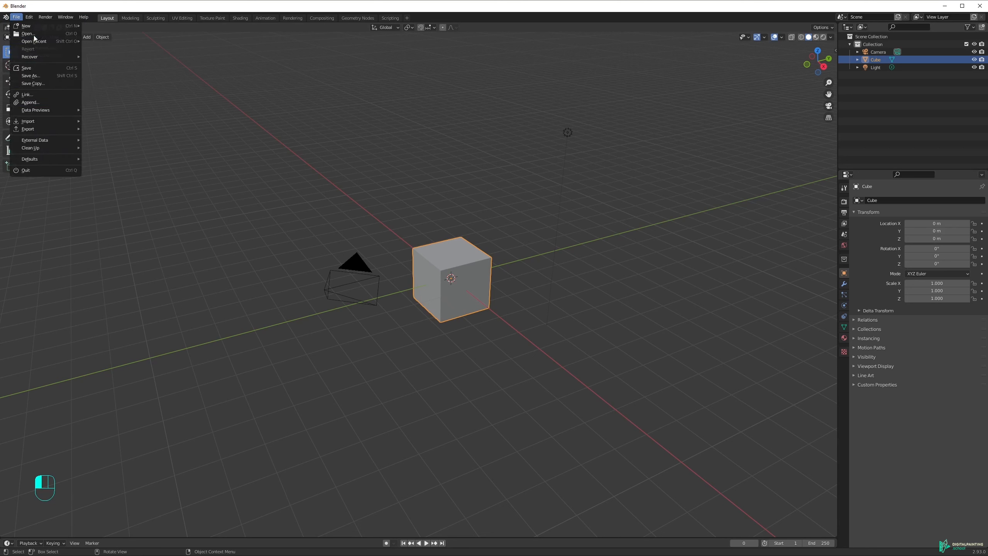
pyautogui.click(29, 17)
pyautogui.click(20, 17)
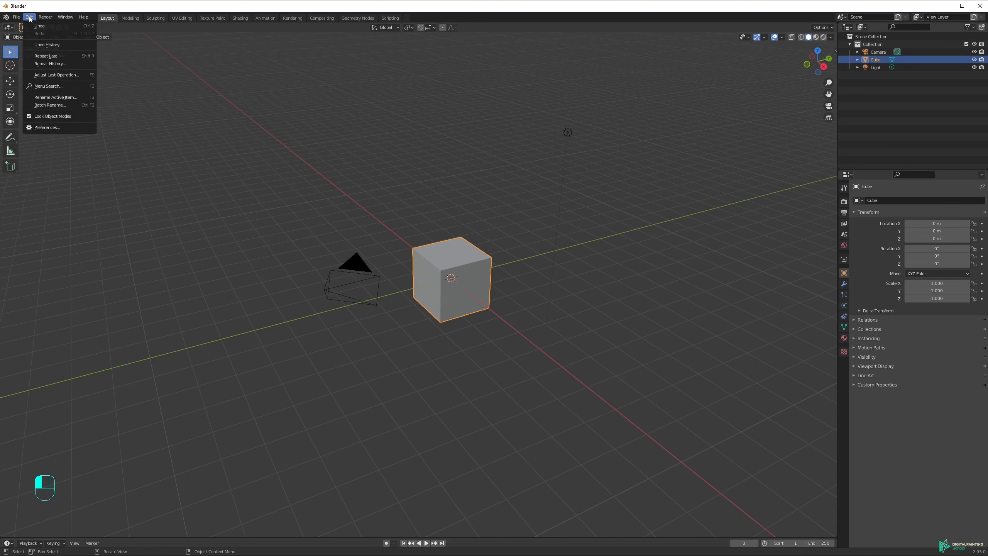
pyautogui.click(58, 15)
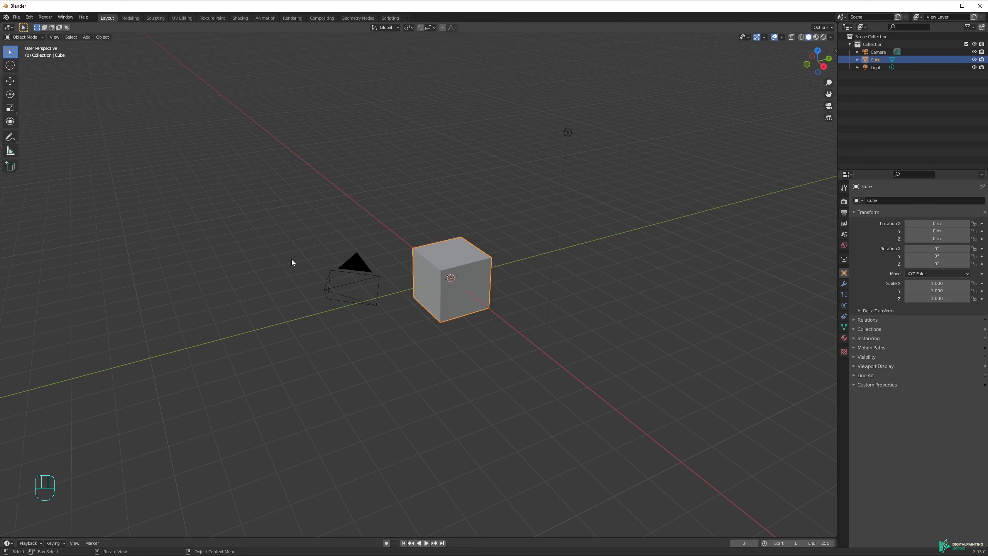
# Step: Go through the Modeling, Sculpting, UV Editing, Texture Paint, Shading and Animation workspaces and return to Layout
pyautogui.click(136, 19)
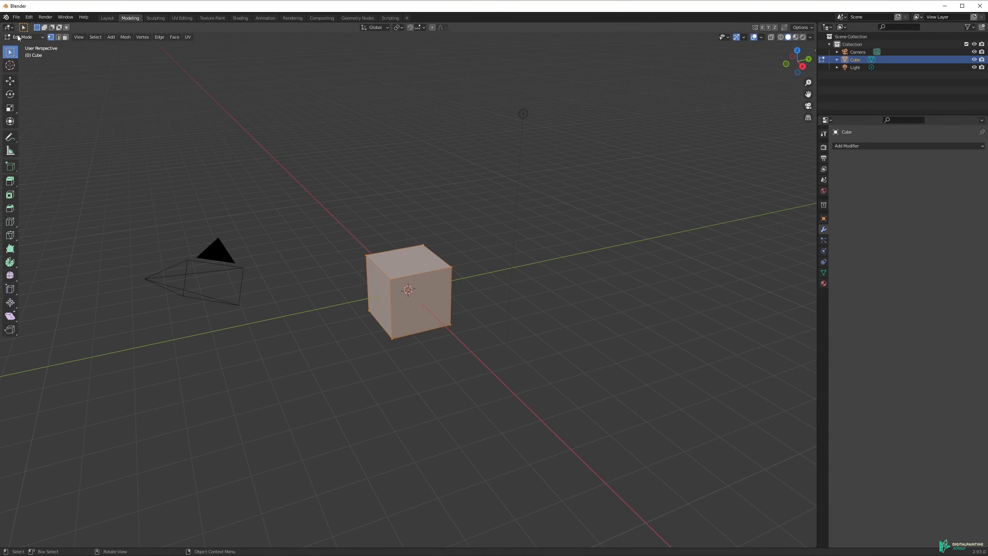
pyautogui.click(156, 18)
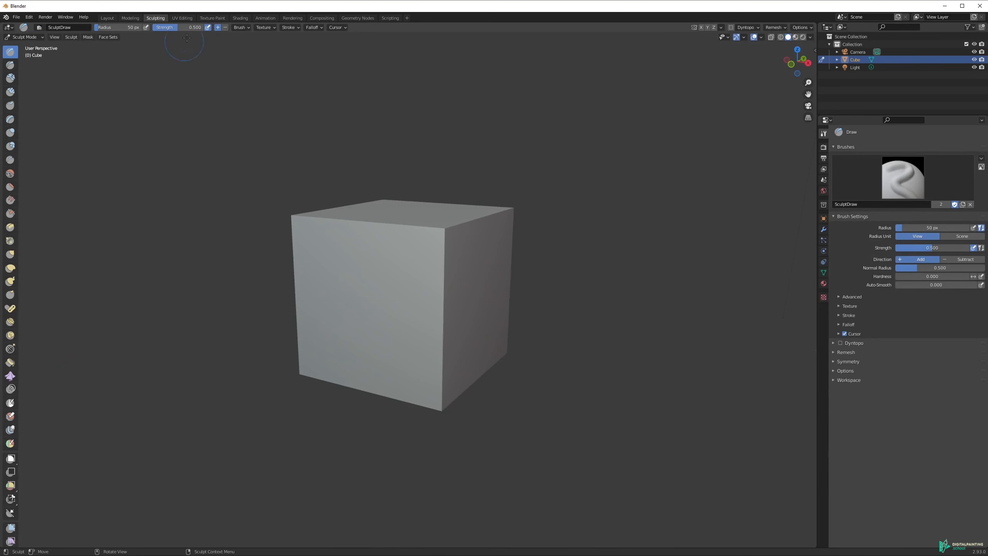
pyautogui.click(184, 18)
pyautogui.click(213, 19)
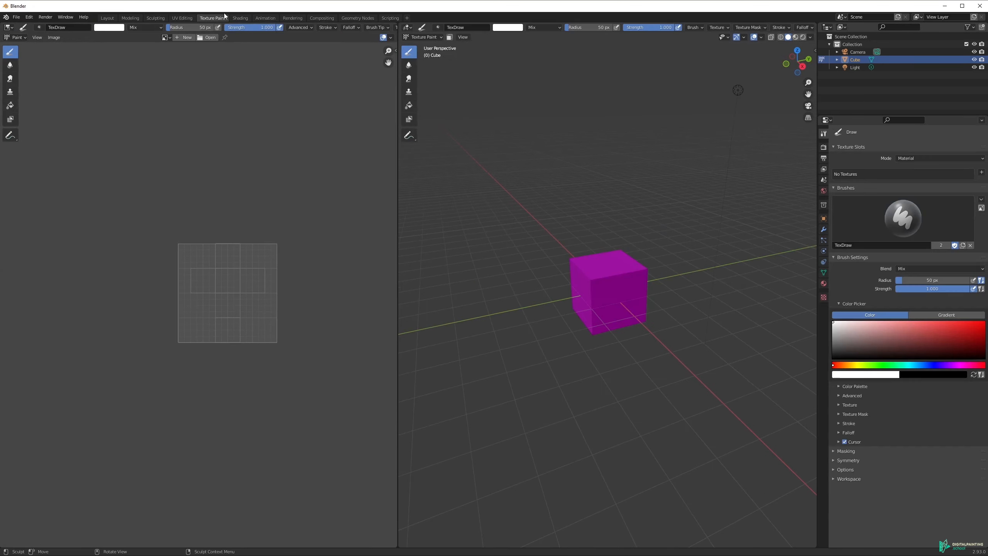
pyautogui.click(245, 18)
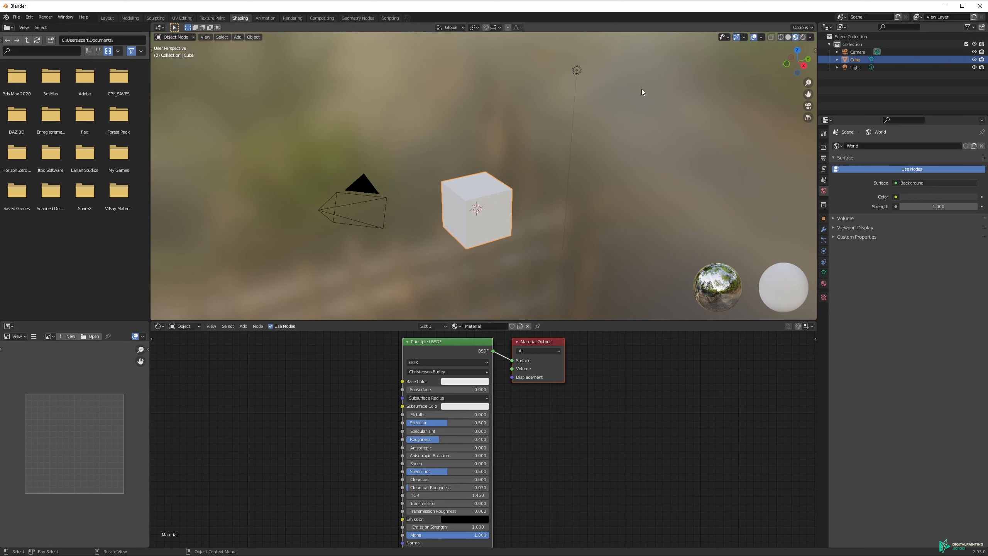
pyautogui.click(270, 18)
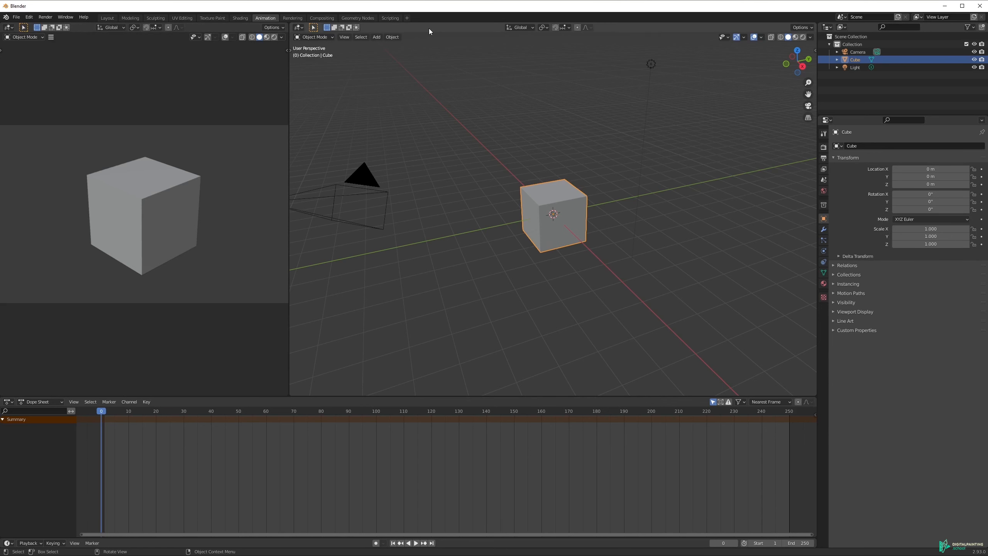
pyautogui.click(107, 18)
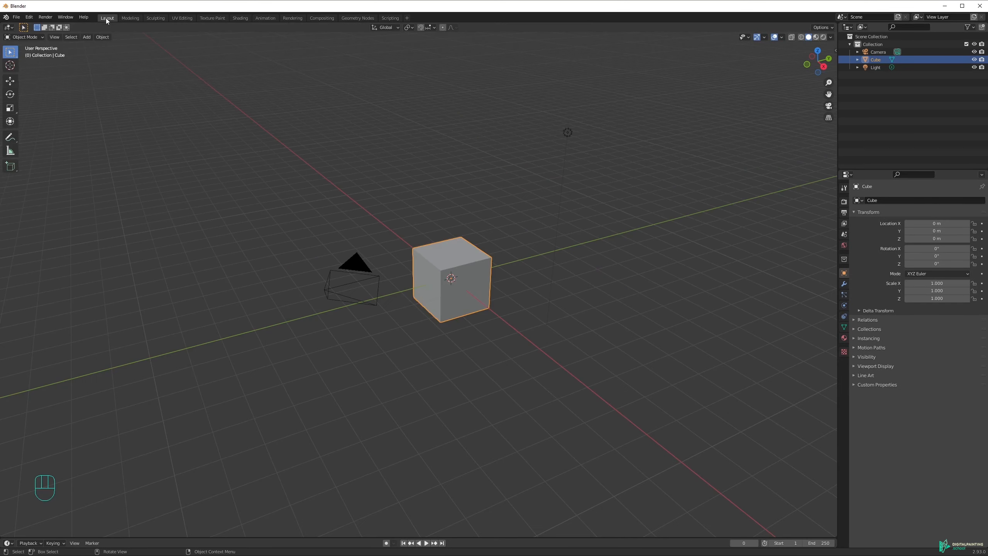
# Step: Resize the Outliner and Properties areas to about 18% of the window's width, keeping the Outliner's editor type
pyautogui.moveTo(836, 87); pyautogui.dragTo(696, 58)
pyautogui.click(706, 27)
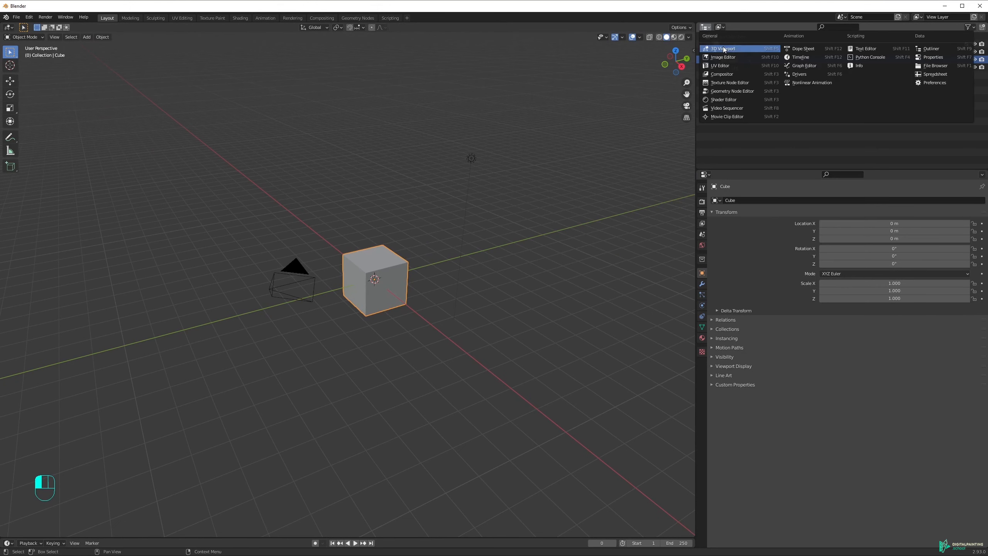
pyautogui.moveTo(696, 90); pyautogui.dragTo(813, 84)
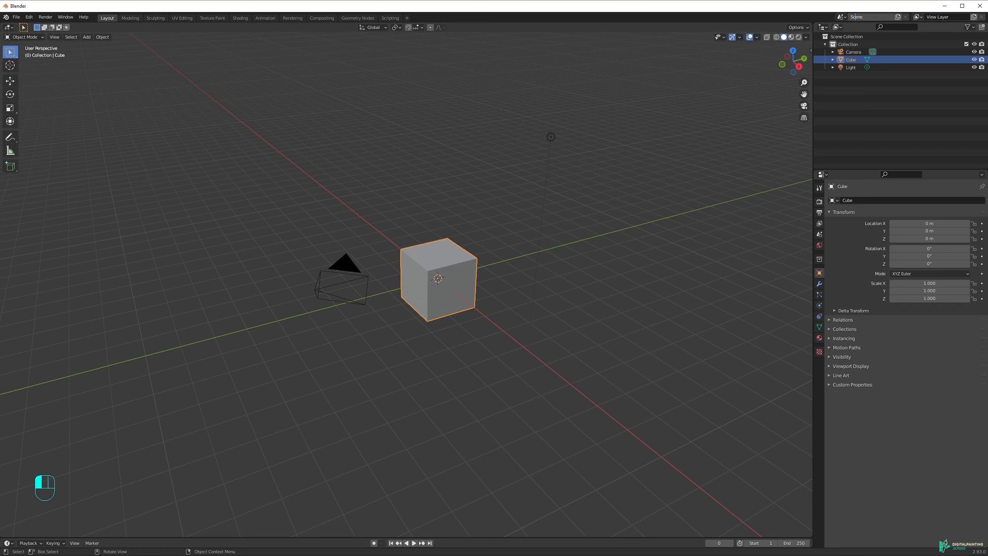
# Step: Examine the list of available scenes and the name field of the active view layer without changing them
pyautogui.click(841, 17)
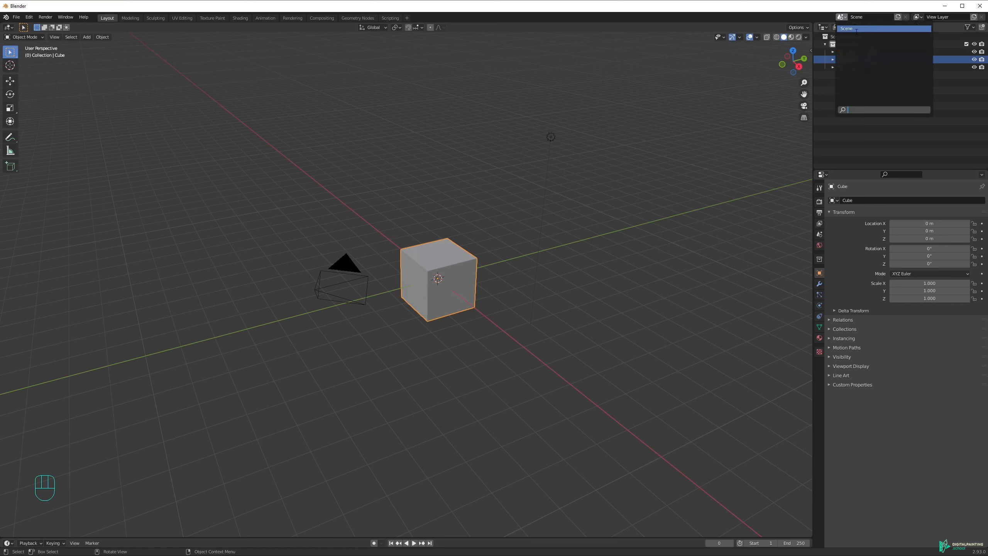
pyautogui.click(828, 20)
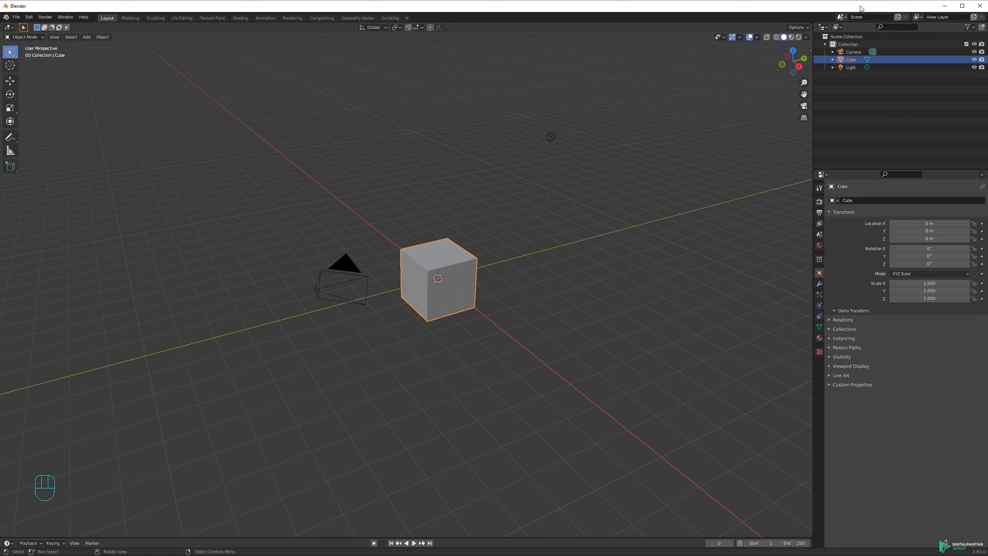
pyautogui.click(948, 17)
pyautogui.click(939, 17)
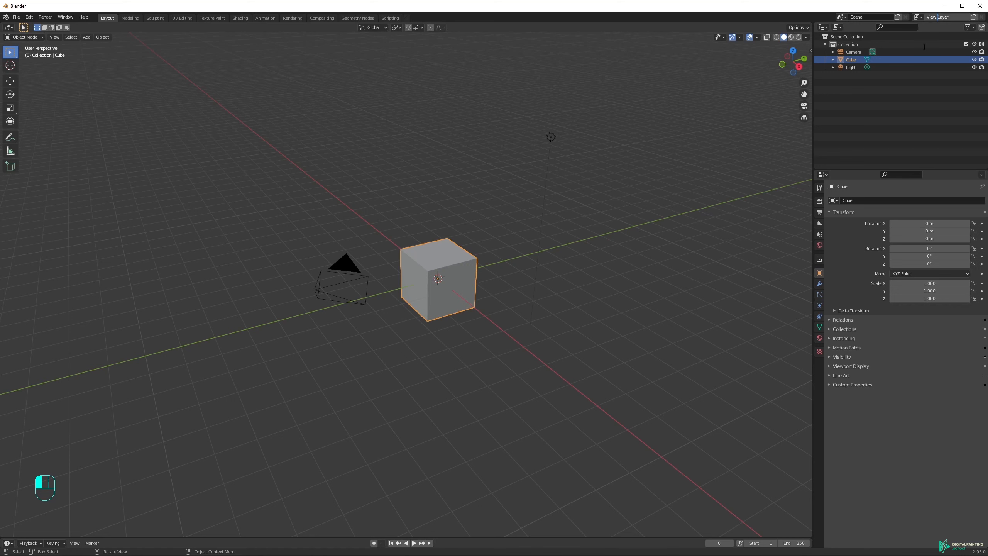
pyautogui.click(923, 92)
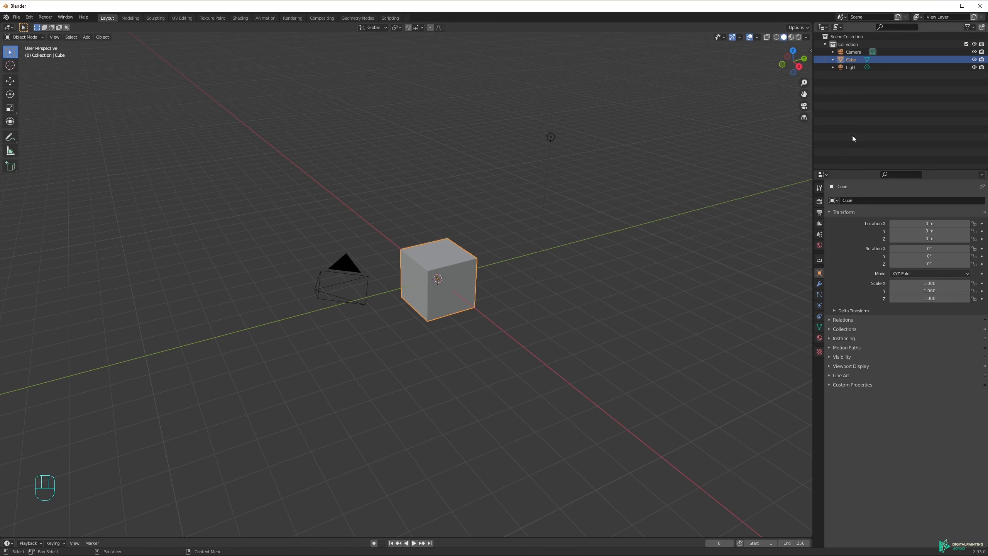
# Step: Look through the View Layer, Scene, World, Object, Particles and Physics properties, then show the active tool settings
pyautogui.click(820, 223)
pyautogui.click(820, 235)
pyautogui.click(820, 245)
pyautogui.click(819, 273)
pyautogui.click(820, 294)
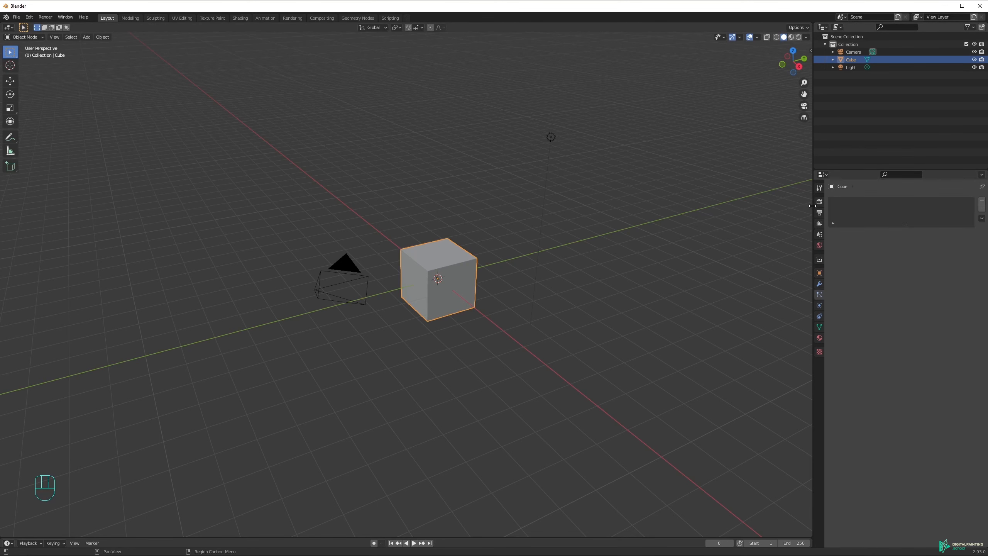
pyautogui.click(819, 305)
pyautogui.click(819, 187)
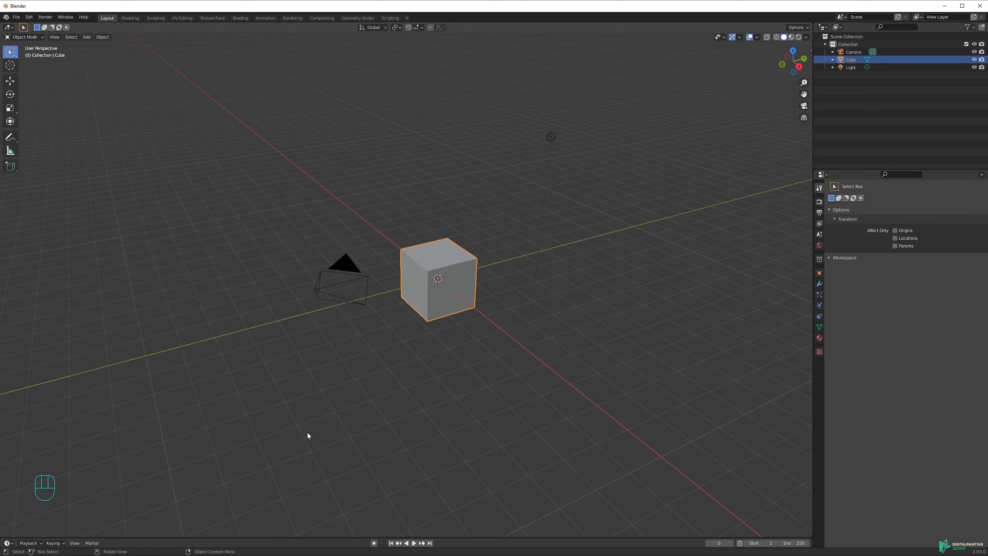
# Step: Add a UV sphere to the scene and move it so it floats above the cube
pyautogui.moveTo(408, 152); pyautogui.dragTo(446, 188, button='middle')
pyautogui.keyDown('shift'); pyautogui.moveTo(484, 234); pyautogui.dragTo(438, 246, button='middle'); pyautogui.keyUp('shift')
pyautogui.scroll(5, 439, 246)
pyautogui.moveTo(456, 186); pyautogui.dragTo(420, 213, button='middle')
pyautogui.keyDown('shift'); pyautogui.moveTo(311, 184); pyautogui.dragTo(444, 179, button='middle'); pyautogui.keyUp('shift')
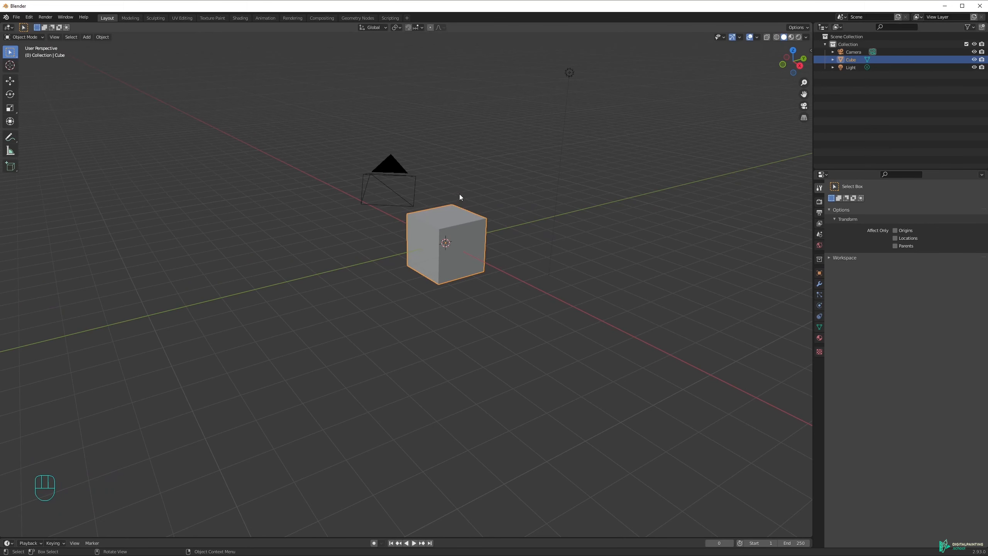
pyautogui.hotkey('shift', 'a')
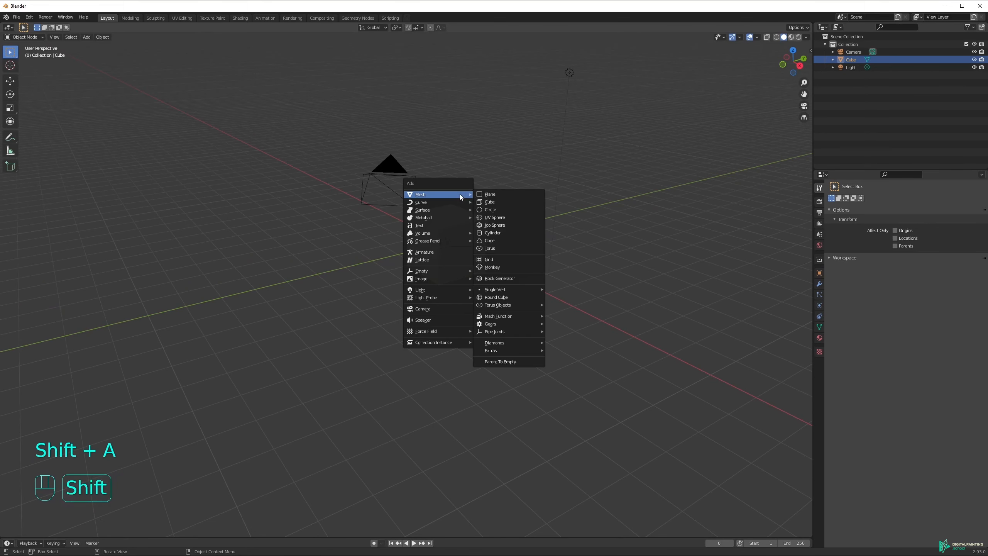
pyautogui.click(495, 218)
pyautogui.press('g')
pyautogui.click(490, 103)
pyautogui.moveTo(494, 129); pyautogui.dragTo(456, 154, button='middle')
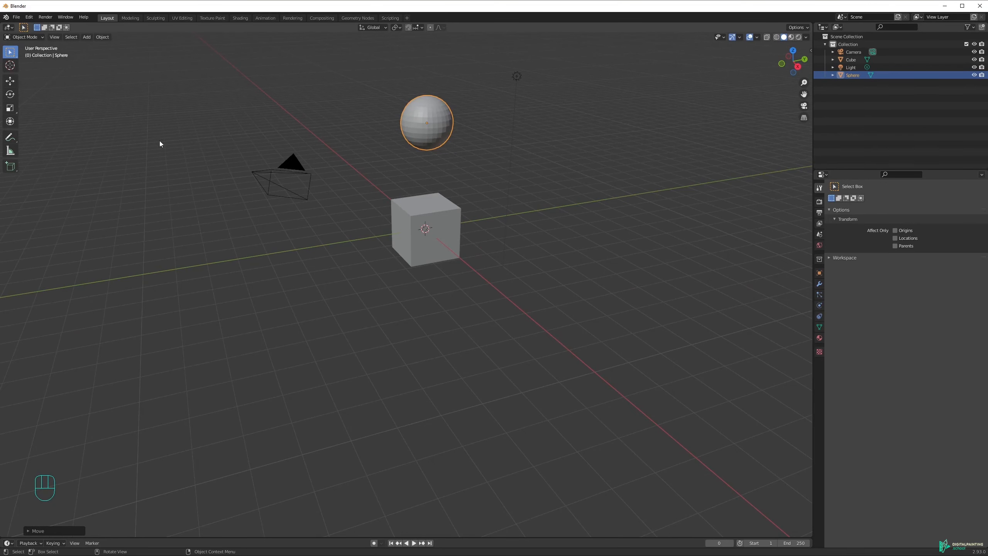
# Step: View the cube and sphere in Wireframe shading and return the viewport to Solid shading
pyautogui.scroll(-4, 426, 236)
pyautogui.moveTo(425, 235); pyautogui.dragTo(466, 233, button='middle')
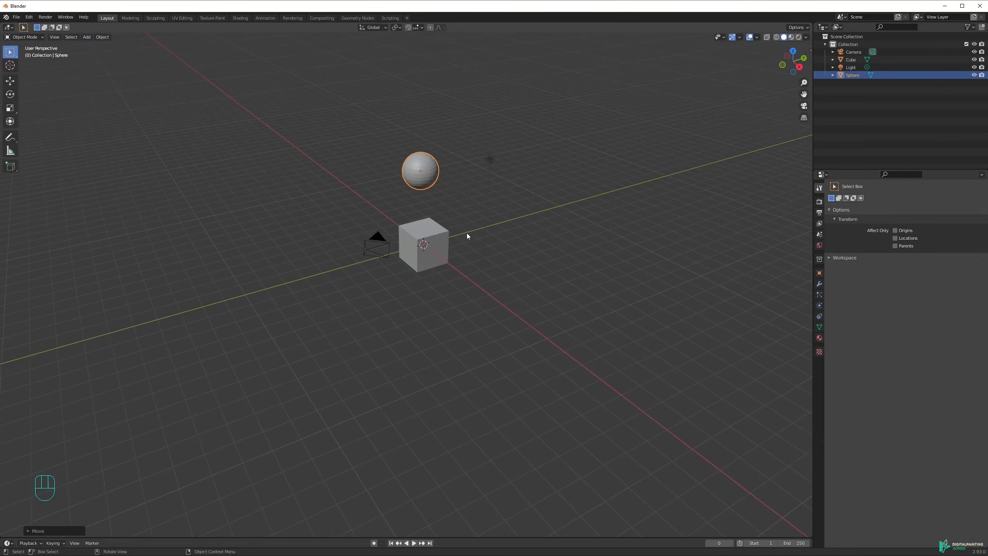
pyautogui.scroll(2, 466, 233)
pyautogui.keyDown('shift'); pyautogui.moveTo(493, 155); pyautogui.dragTo(477, 205, button='middle'); pyautogui.keyUp('shift')
pyautogui.press('z')
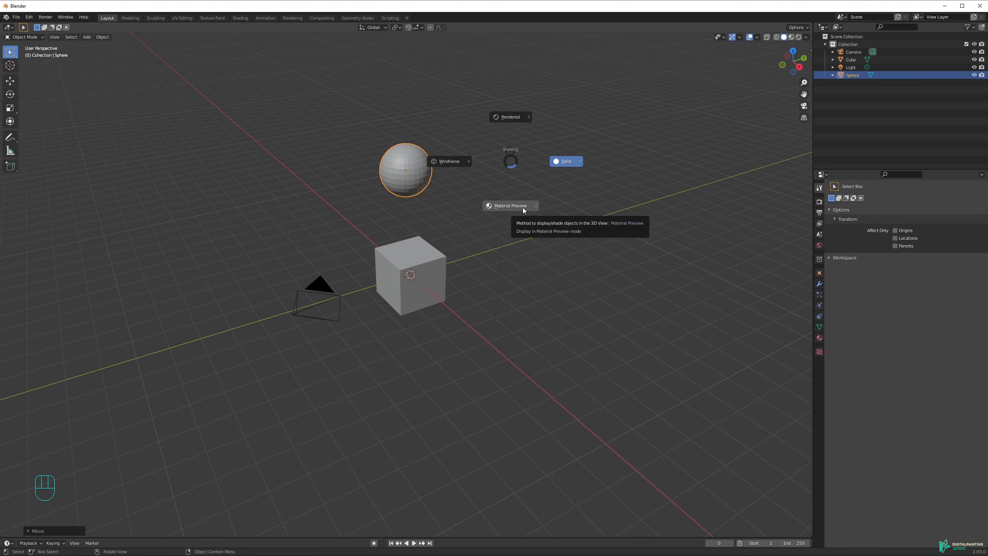
pyautogui.click(443, 163)
pyautogui.moveTo(434, 155)
pyautogui.mouseDown(button='middle')
pyautogui.moveTo(435, 210)
pyautogui.moveTo(443, 179)
pyautogui.moveTo(438, 250)
pyautogui.moveTo(405, 248)
pyautogui.moveTo(435, 198)
pyautogui.moveTo(467, 190)
pyautogui.moveTo(475, 219)
pyautogui.moveTo(460, 241)
pyautogui.moveTo(410, 215)
pyautogui.mouseUp(button='middle')
pyautogui.scroll(-3, 459, 244)
pyautogui.press('z')
pyautogui.click(492, 216)
pyautogui.moveTo(491, 215)
pyautogui.mouseDown(button='middle')
pyautogui.moveTo(411, 213)
pyautogui.moveTo(402, 254)
pyautogui.moveTo(469, 236)
pyautogui.mouseUp(button='middle')
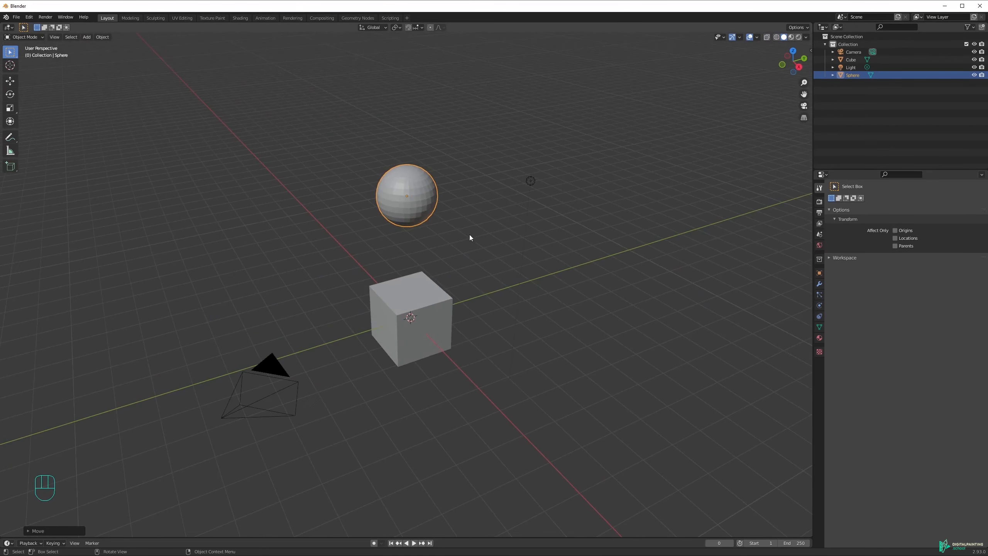
# Step: Select the light and try moving it near the sphere while in Solid shading
pyautogui.click(530, 182)
pyautogui.press('g')
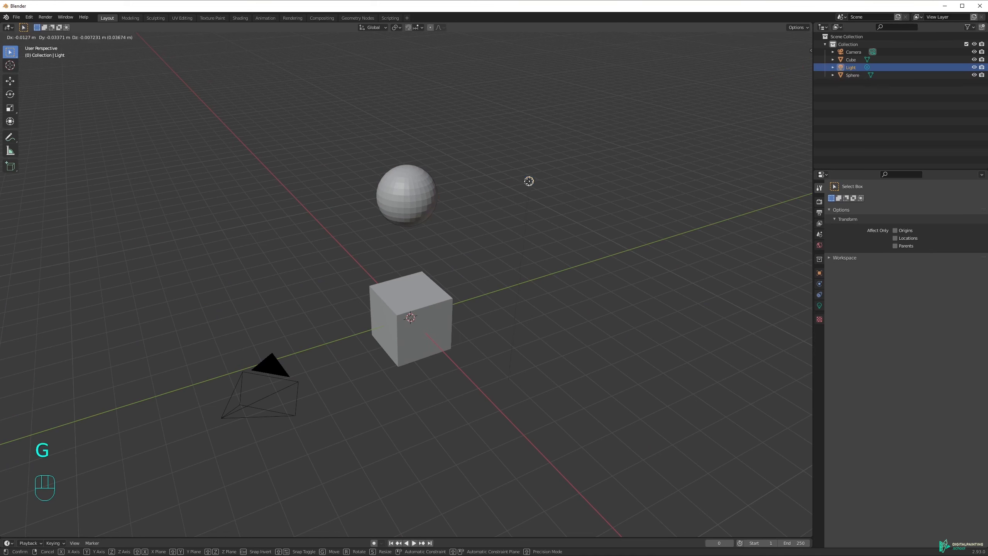
pyautogui.press('g')
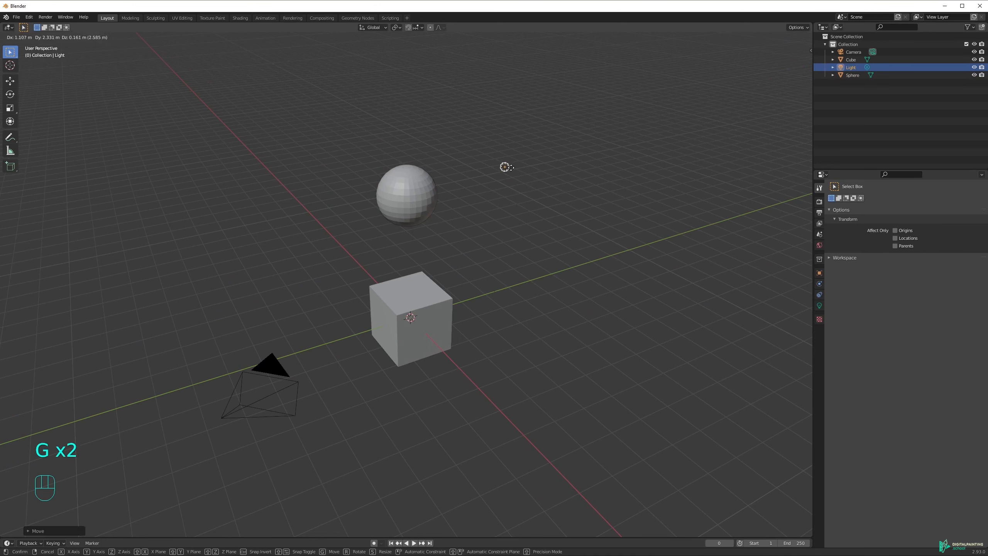
pyautogui.rightClick(506, 167)
# Step: Switch the viewport to Rendered shading and move the light lower, beside the sphere
pyautogui.press('z')
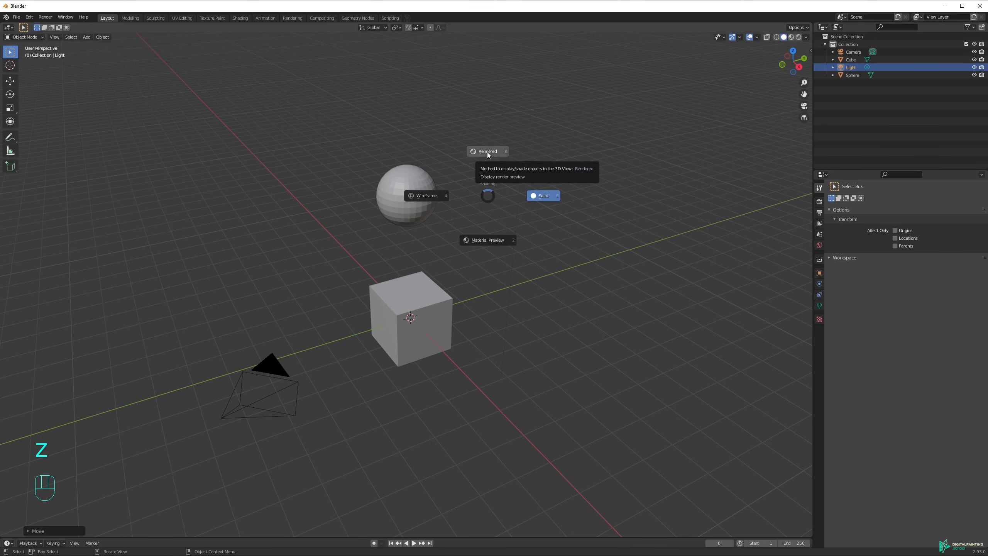
pyautogui.click(487, 151)
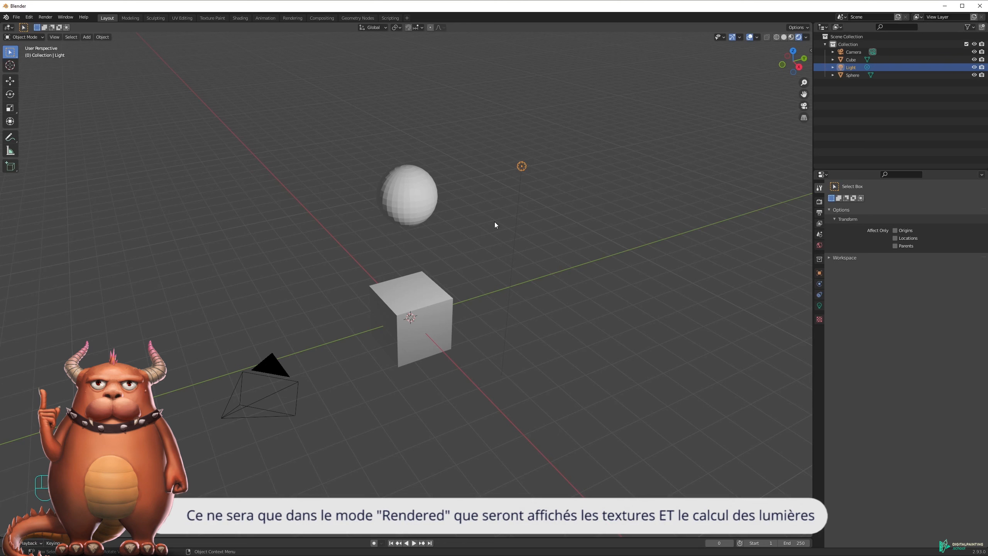
pyautogui.press('g')
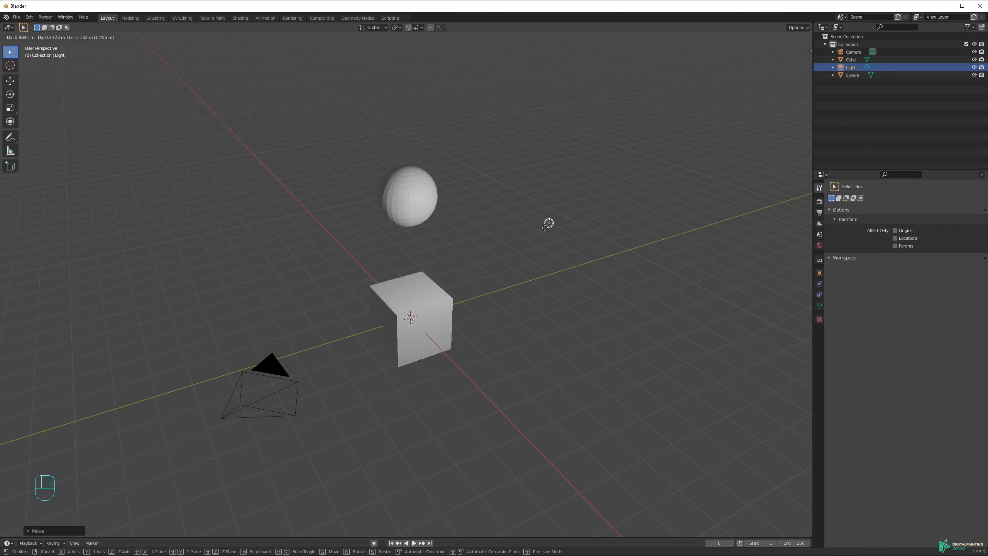
pyautogui.click(539, 216)
pyautogui.moveTo(488, 273)
pyautogui.mouseDown(button='middle')
pyautogui.moveTo(401, 361)
pyautogui.moveTo(417, 303)
pyautogui.moveTo(458, 348)
pyautogui.moveTo(512, 275)
pyautogui.moveTo(500, 273)
pyautogui.moveTo(478, 296)
pyautogui.moveTo(484, 308)
pyautogui.moveTo(461, 298)
pyautogui.moveTo(443, 321)
pyautogui.moveTo(484, 290)
pyautogui.mouseUp(button='middle')
# Step: Change the viewport from Rendered back to Solid shading
pyautogui.press('z')
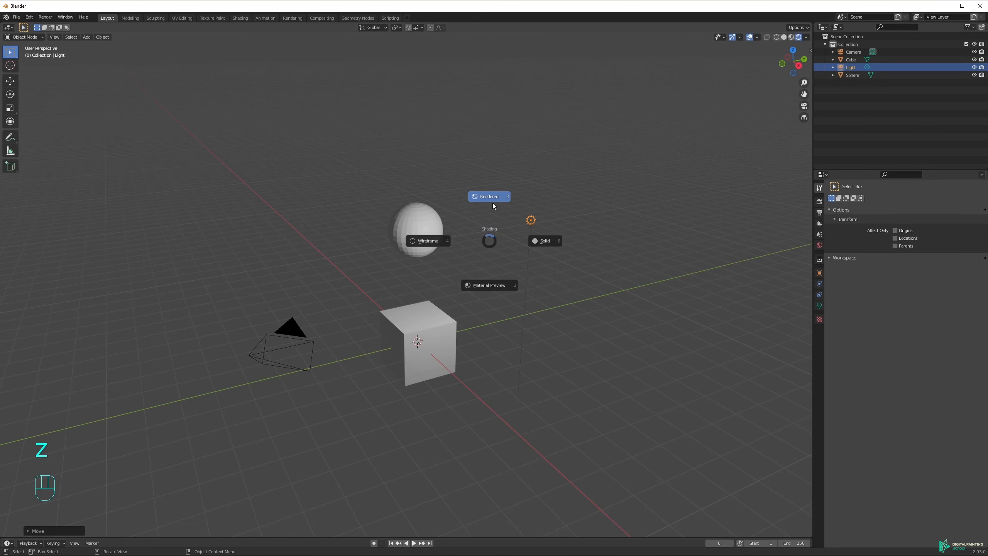
pyautogui.click(492, 207)
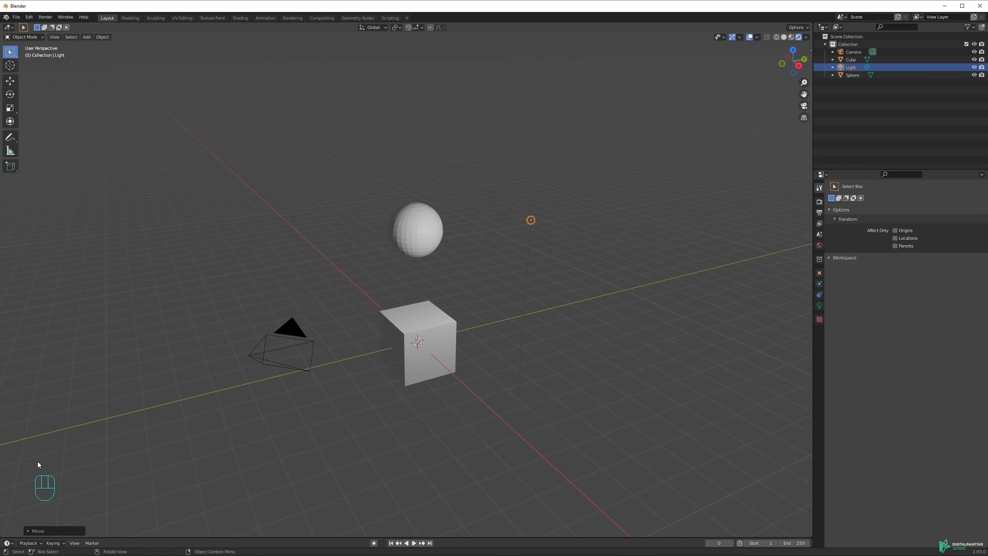
pyautogui.press('z')
pyautogui.press('z')
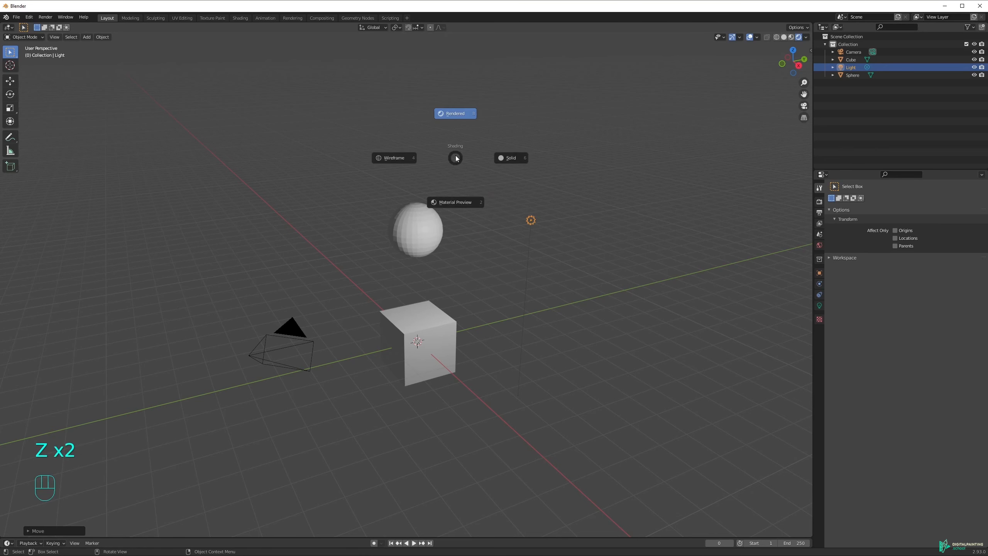
pyautogui.click(556, 161)
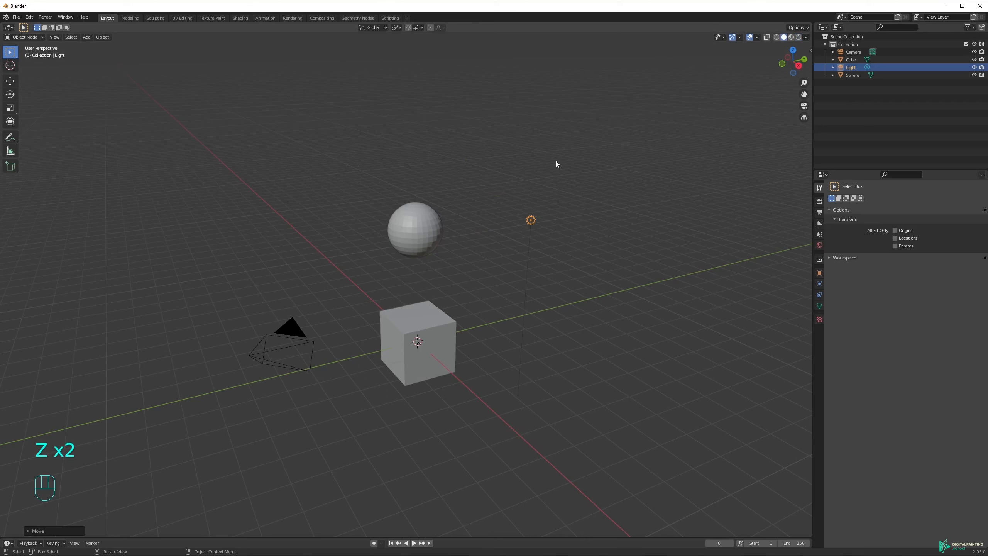
# Step: Go through Rendered, Solid and Wireframe shading in the 3D viewport and end in Solid
pyautogui.press('z')
pyautogui.click(513, 144)
pyautogui.press('z')
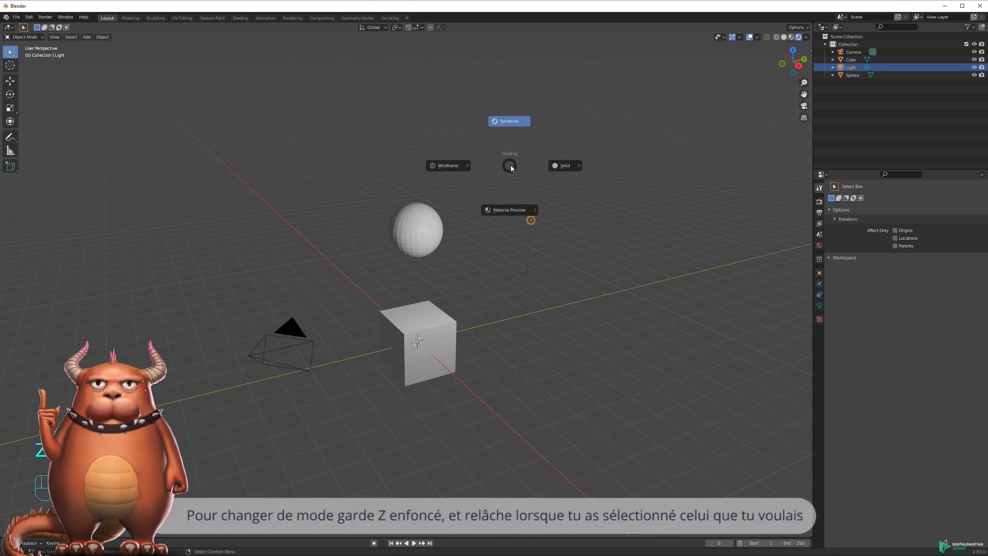
pyautogui.click(590, 167)
pyautogui.press('z')
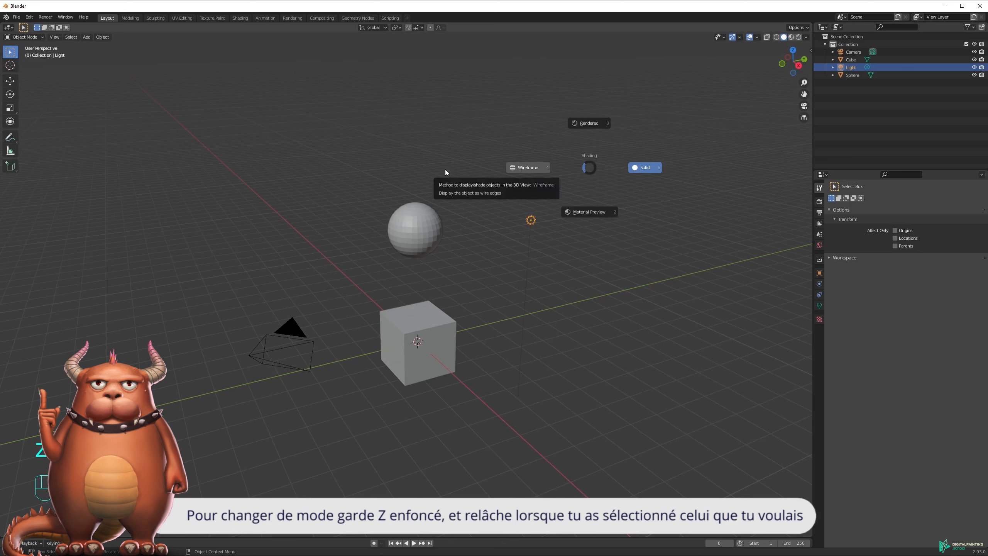
pyautogui.click(446, 172)
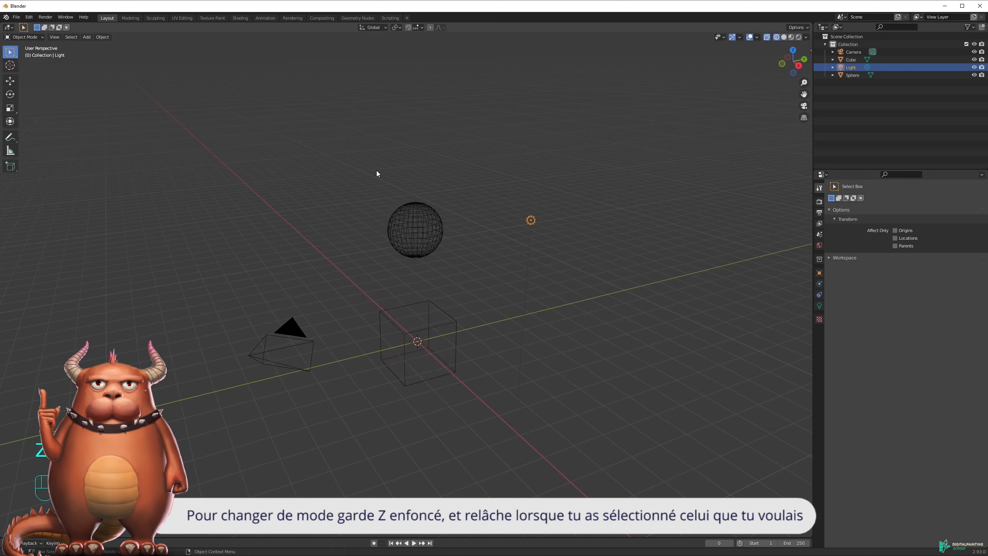
pyautogui.press('z')
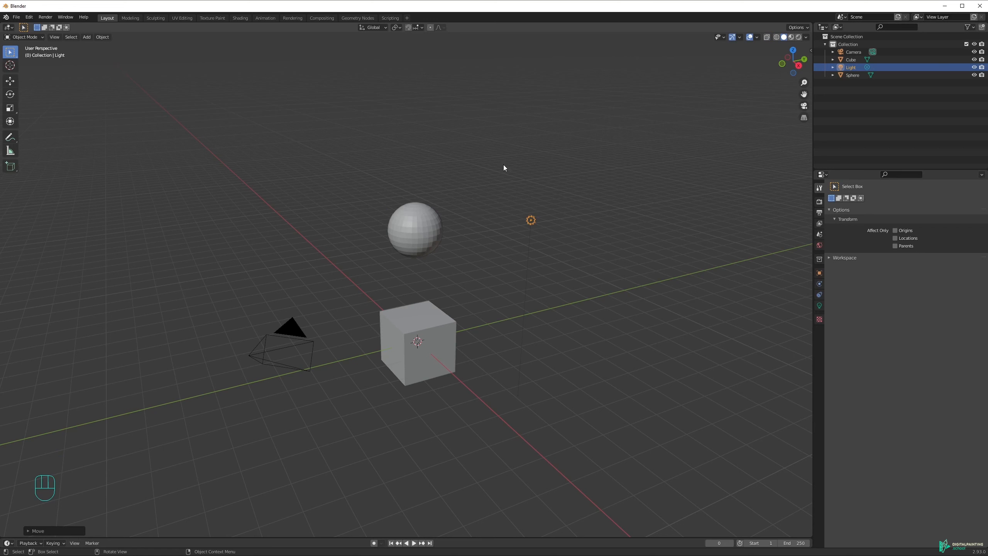
pyautogui.press('z')
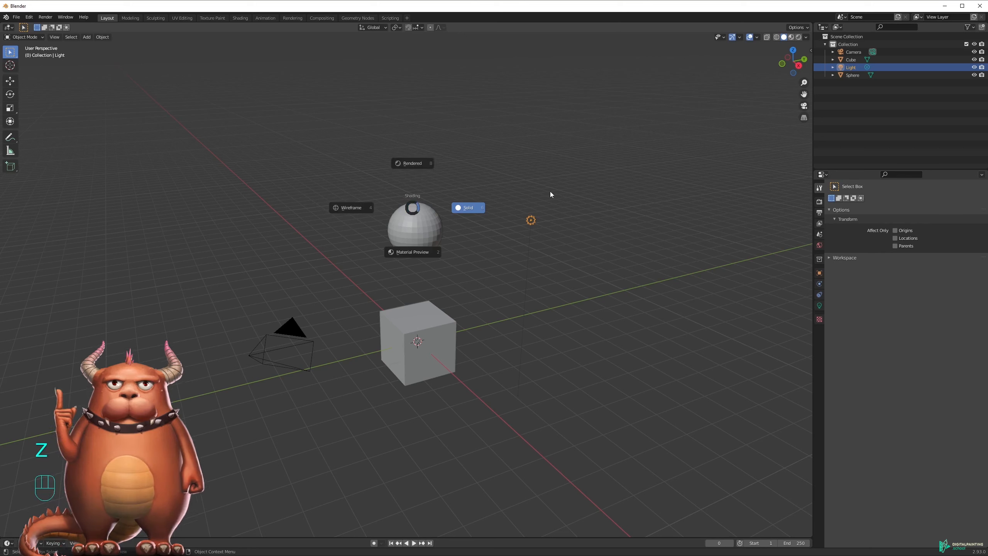
pyautogui.press('Escape')
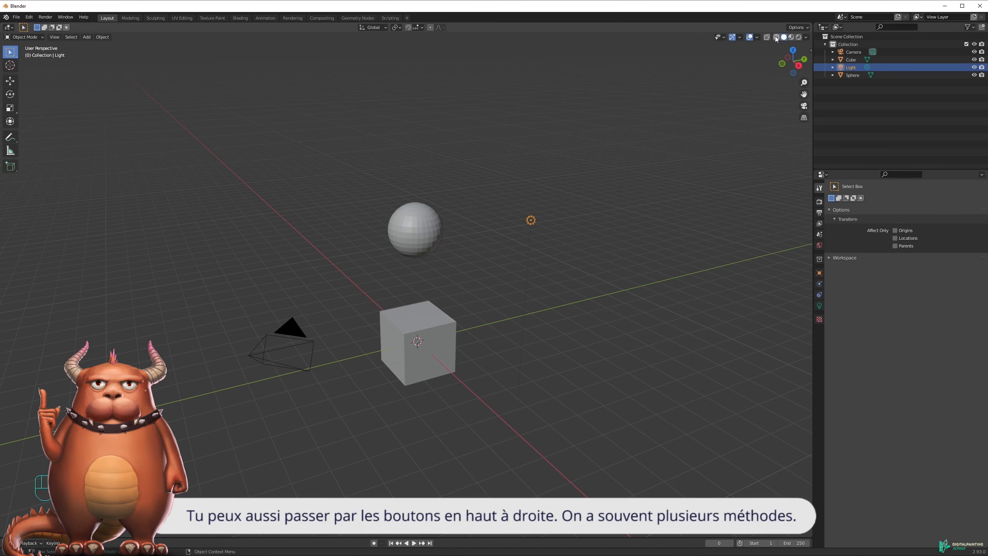
# Step: Shift the light slightly in Rendered shading and compare Wireframe, Solid and Material Preview before returning to Solid
pyautogui.click(799, 38)
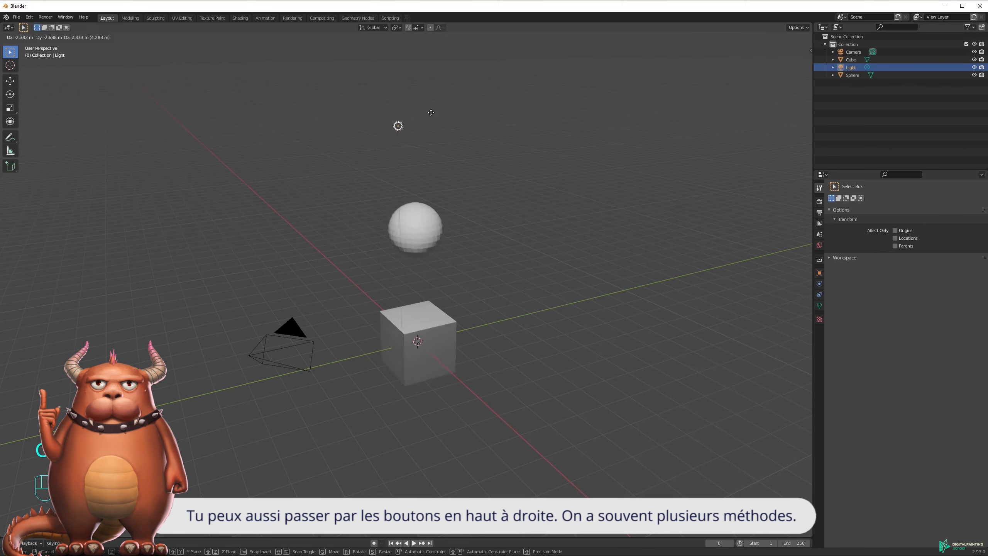
pyautogui.click(777, 37)
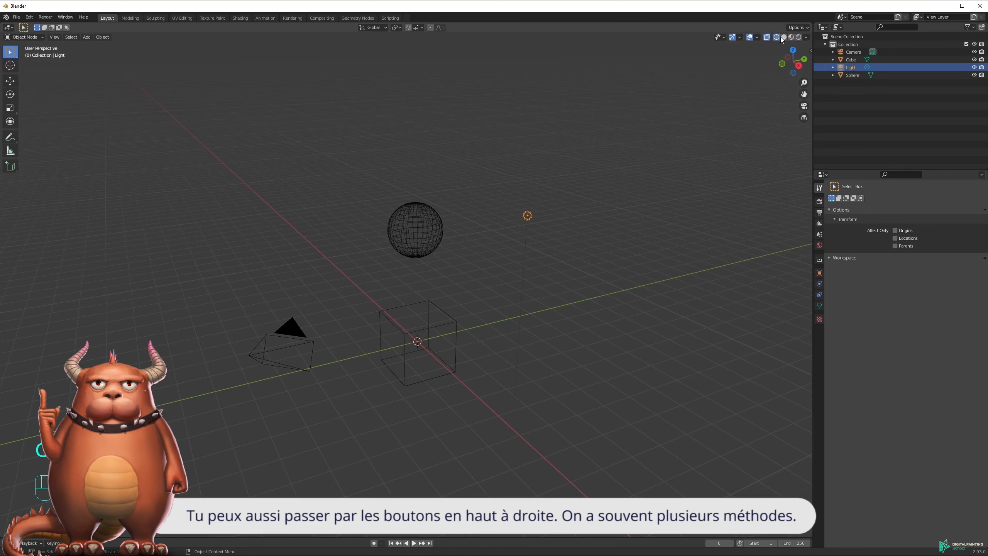
pyautogui.click(784, 37)
pyautogui.click(791, 37)
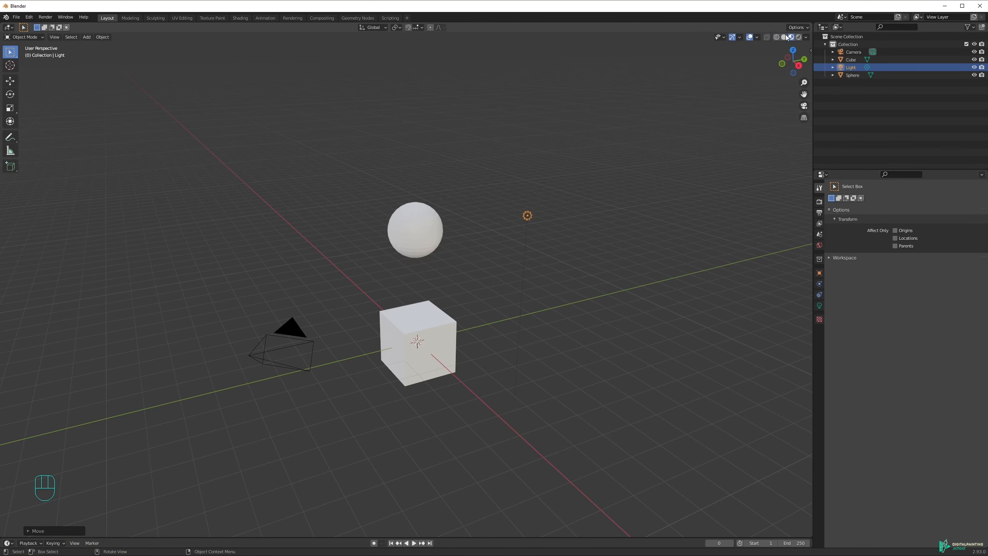
pyautogui.click(785, 37)
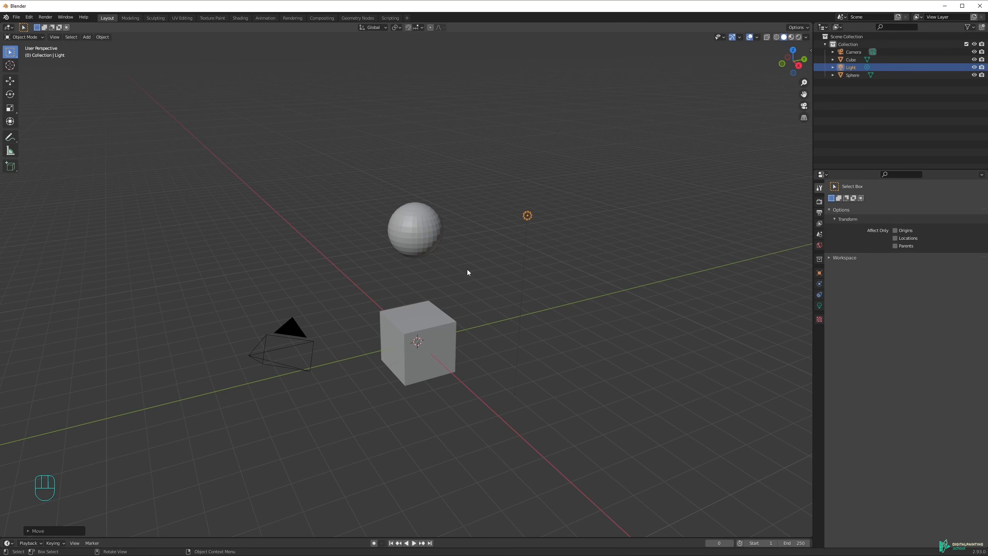
# Step: Examine the cube and sphere from several angles and distances by orbiting and zooming the 3D viewport
pyautogui.moveTo(559, 254); pyautogui.dragTo(427, 286, button='middle')
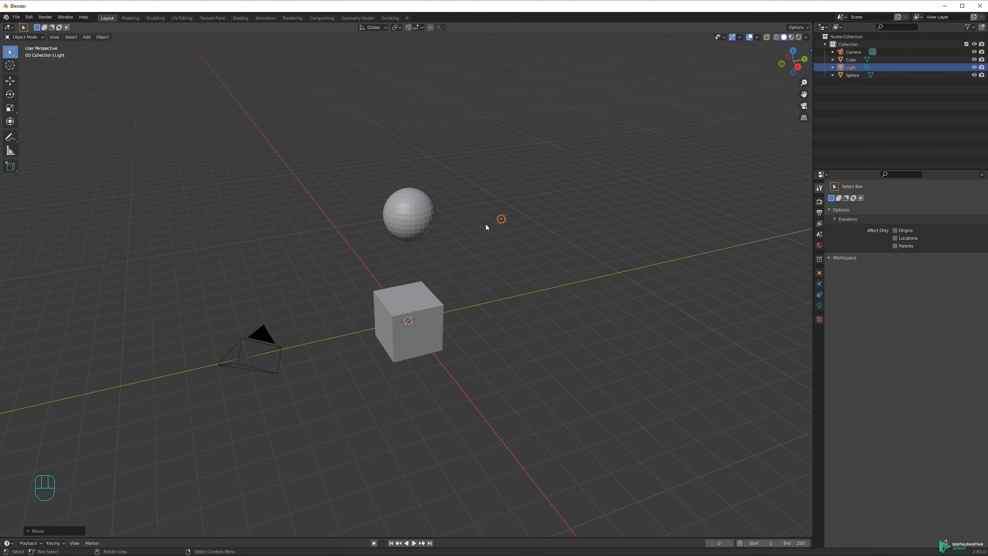
pyautogui.moveTo(459, 259)
pyautogui.mouseDown(button='middle')
pyautogui.moveTo(450, 263)
pyautogui.moveTo(458, 259)
pyautogui.mouseUp(button='middle')
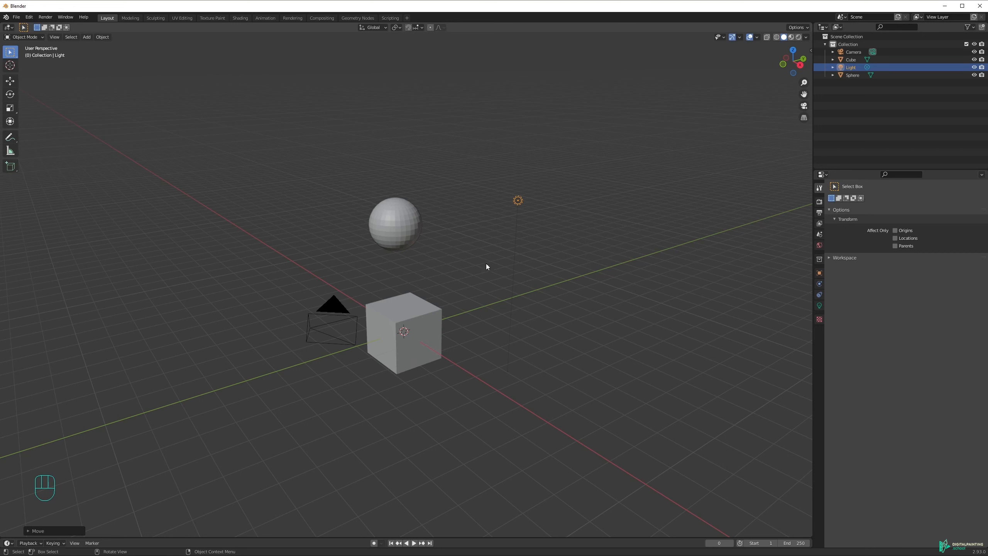
pyautogui.moveTo(462, 247); pyautogui.dragTo(434, 257, button='middle')
pyautogui.scroll(3, 433, 255)
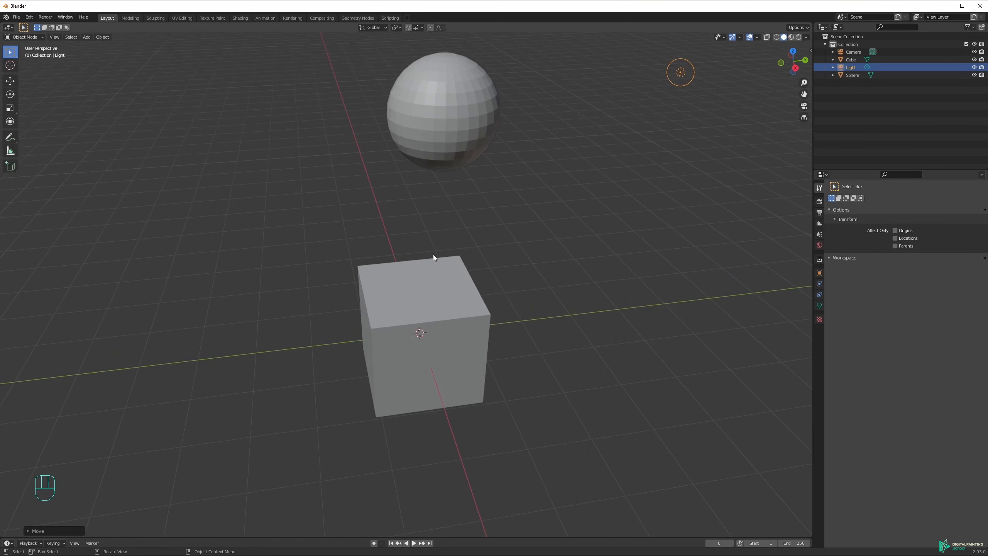
pyautogui.scroll(-2, 433, 255)
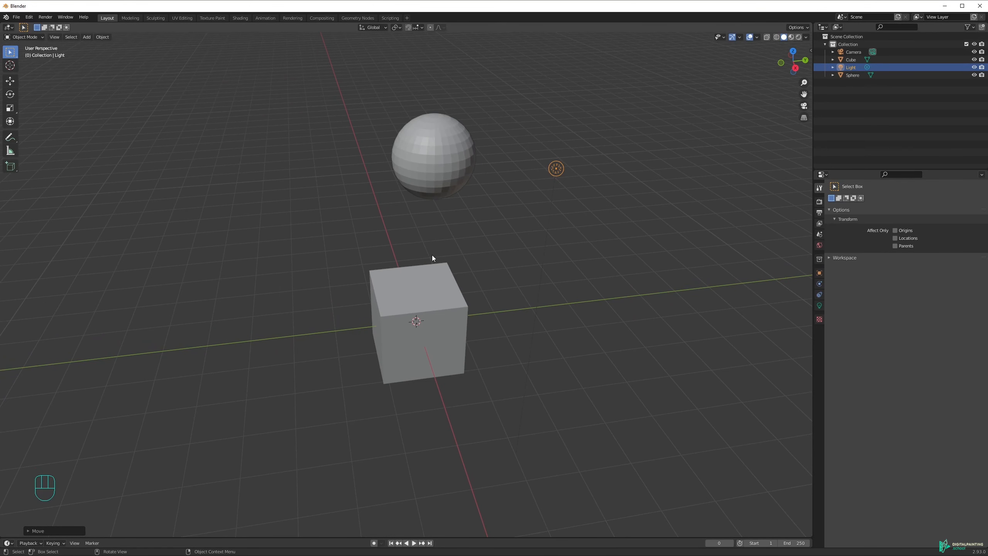
pyautogui.scroll(-5, 432, 256)
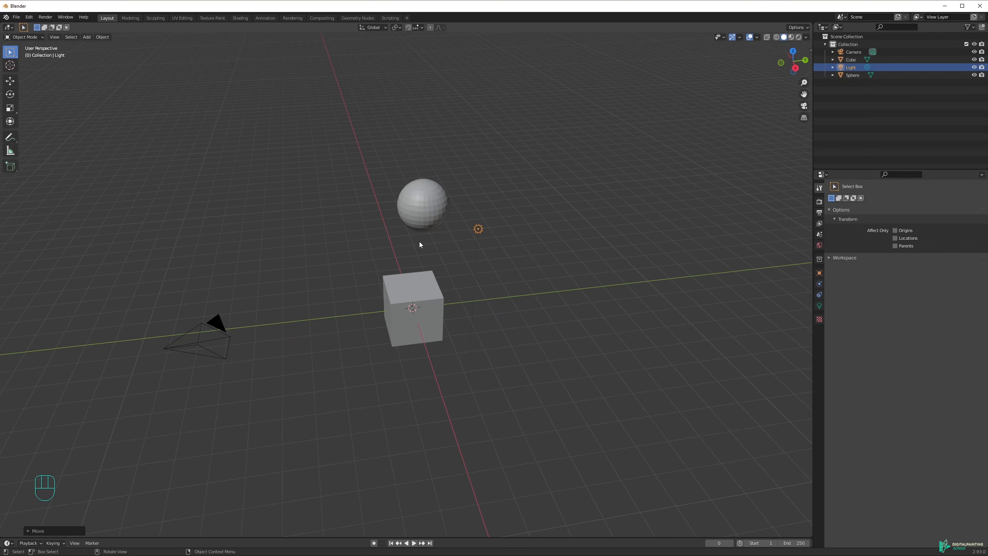
pyautogui.scroll(2, 420, 244)
pyautogui.scroll(3, 426, 248)
pyautogui.scroll(-3, 430, 251)
pyautogui.moveTo(431, 249)
pyautogui.mouseDown(button='middle')
pyautogui.moveTo(463, 246)
pyautogui.moveTo(426, 238)
pyautogui.moveTo(465, 220)
pyautogui.moveTo(446, 256)
pyautogui.mouseUp(button='middle')
pyautogui.scroll(-1, 451, 249)
pyautogui.scroll(3, 451, 252)
# Step: Select the sphere, the cube and the sphere again in the 3D viewport
pyautogui.click(421, 182)
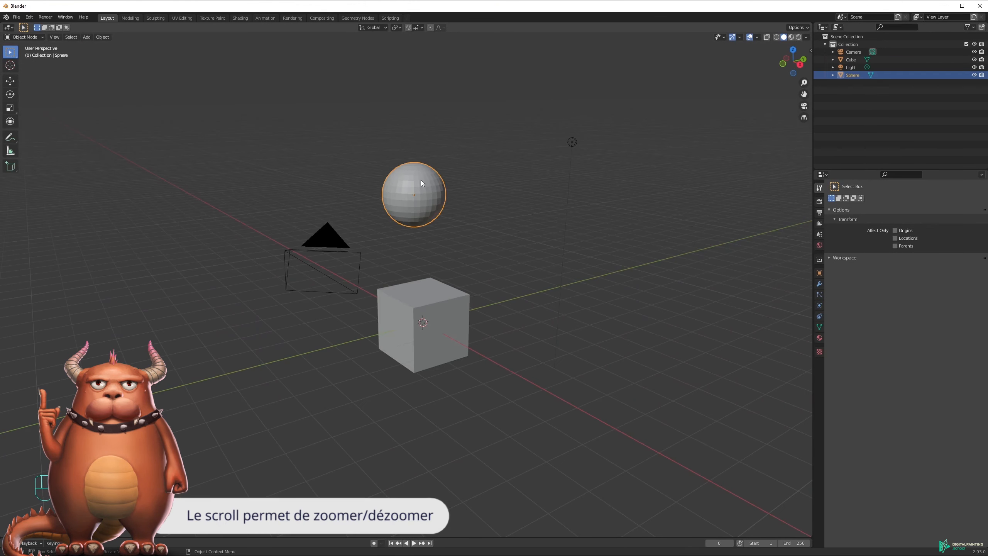
pyautogui.click(422, 308)
pyautogui.click(420, 203)
# Step: Examine the sphere's object context menu without applying a command and clear the selection
pyautogui.rightClick(421, 189)
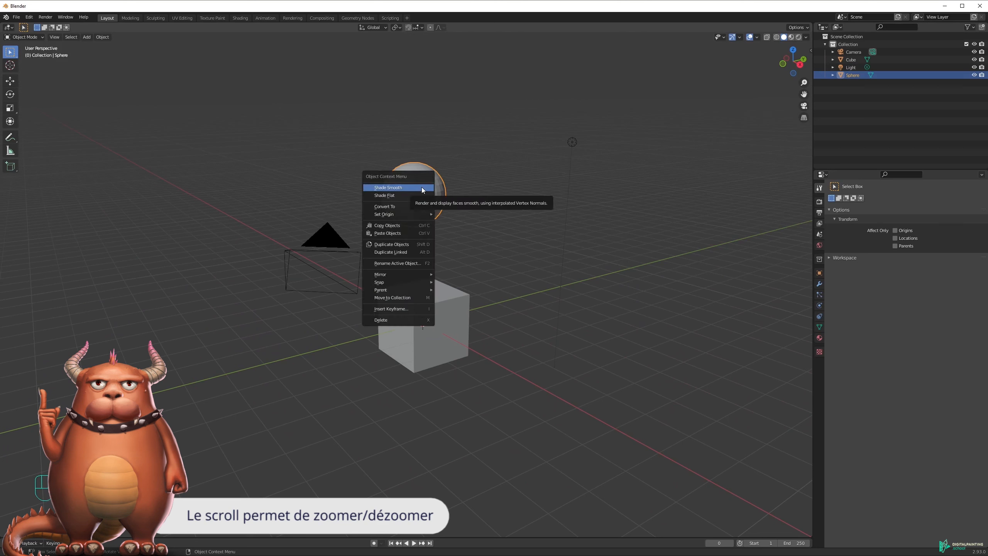
pyautogui.rightClick(413, 196)
pyautogui.click(469, 166)
pyautogui.rightClick(533, 152)
pyautogui.rightClick(575, 130)
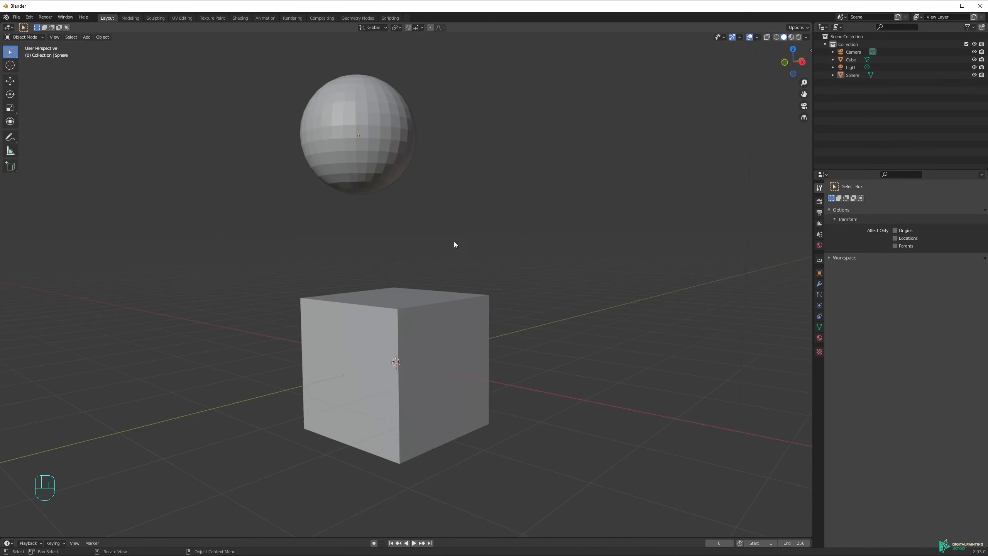
# Step: Look over the viewport gizmo options, and show the Z axis guide line in the viewport overlays
pyautogui.moveTo(454, 243)
pyautogui.keyDown('shift'); pyautogui.mouseDown(button='middle')
pyautogui.moveTo(387, 240)
pyautogui.moveTo(350, 219)
pyautogui.moveTo(430, 220)
pyautogui.moveTo(452, 228)
pyautogui.moveTo(470, 254)
pyautogui.mouseUp(button='middle'); pyautogui.keyUp('shift')
pyautogui.scroll(-4, 470, 254)
pyautogui.keyDown('shift'); pyautogui.moveTo(495, 217); pyautogui.dragTo(454, 245, button='middle'); pyautogui.keyUp('shift')
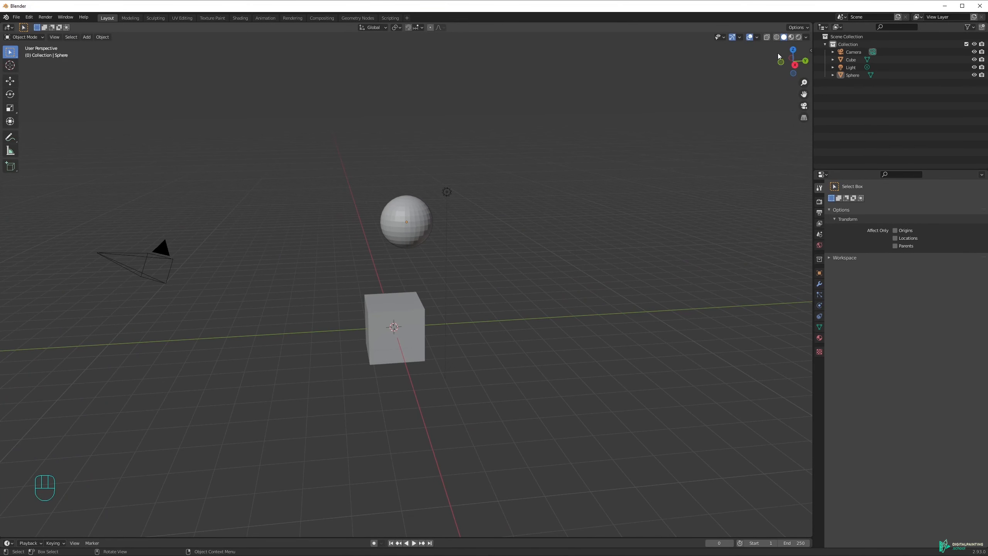
pyautogui.moveTo(496, 207); pyautogui.dragTo(490, 237, button='middle')
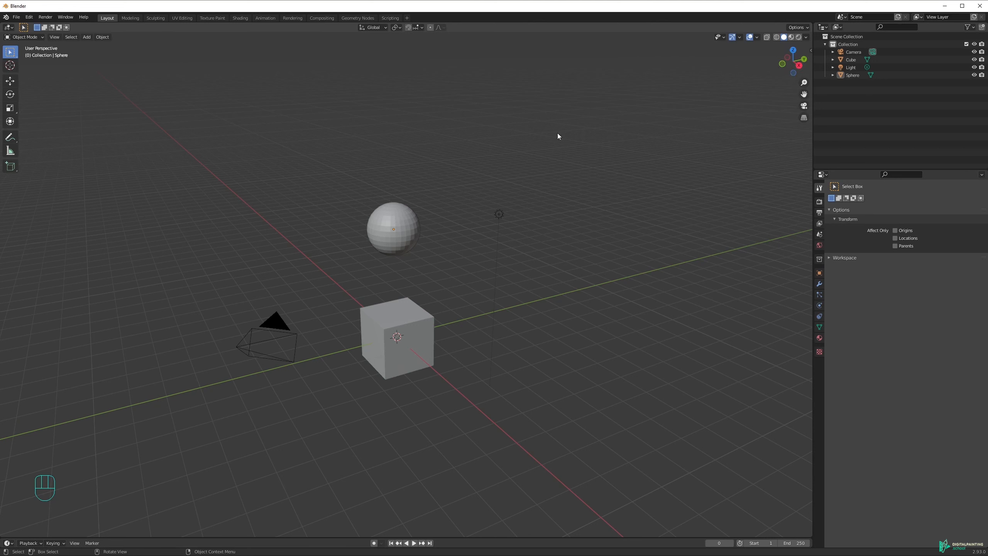
pyautogui.click(740, 38)
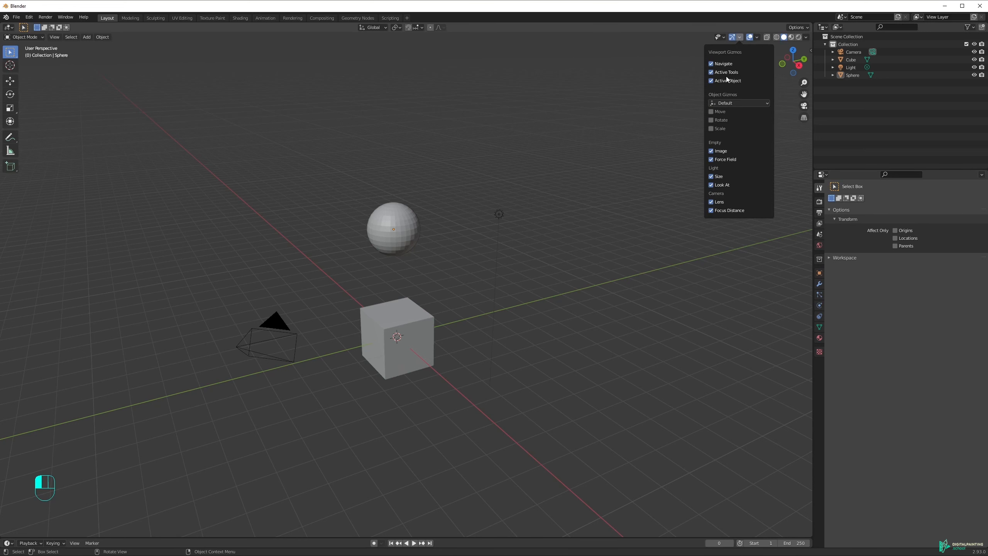
pyautogui.moveTo(757, 38)
pyautogui.click(802, 75)
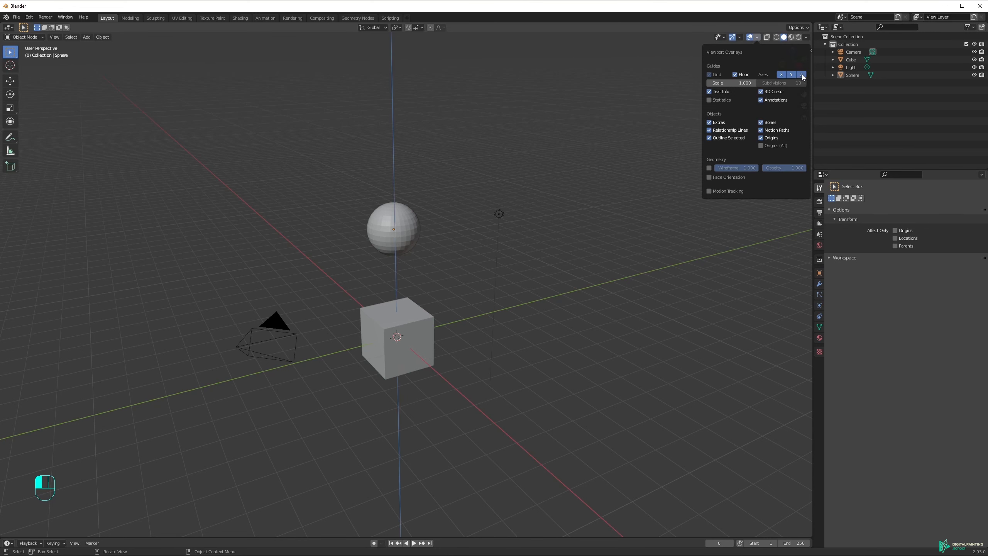
pyautogui.moveTo(429, 246); pyautogui.dragTo(494, 197, button='middle')
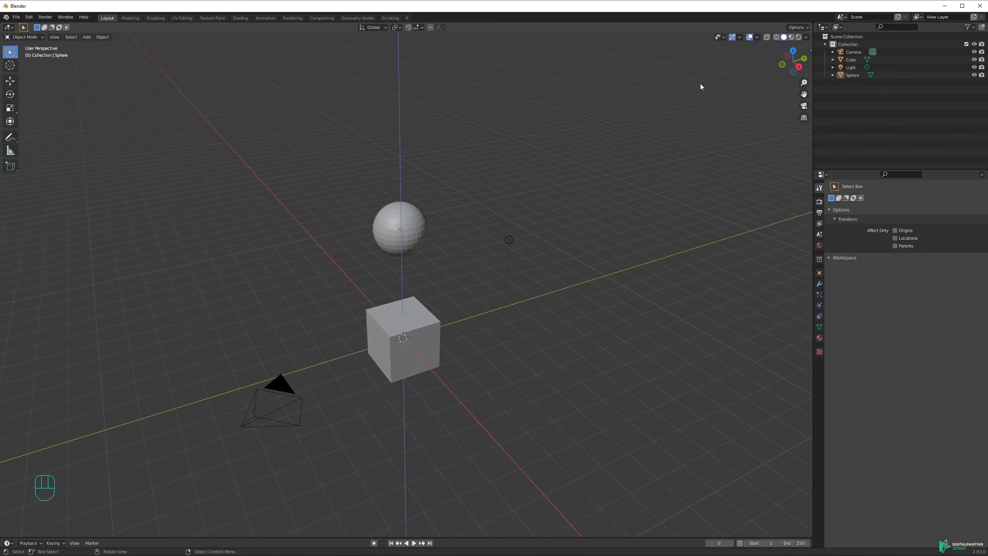
# Step: Hide the Z axis guide line in the viewport overlays again
pyautogui.click(757, 37)
pyautogui.click(801, 75)
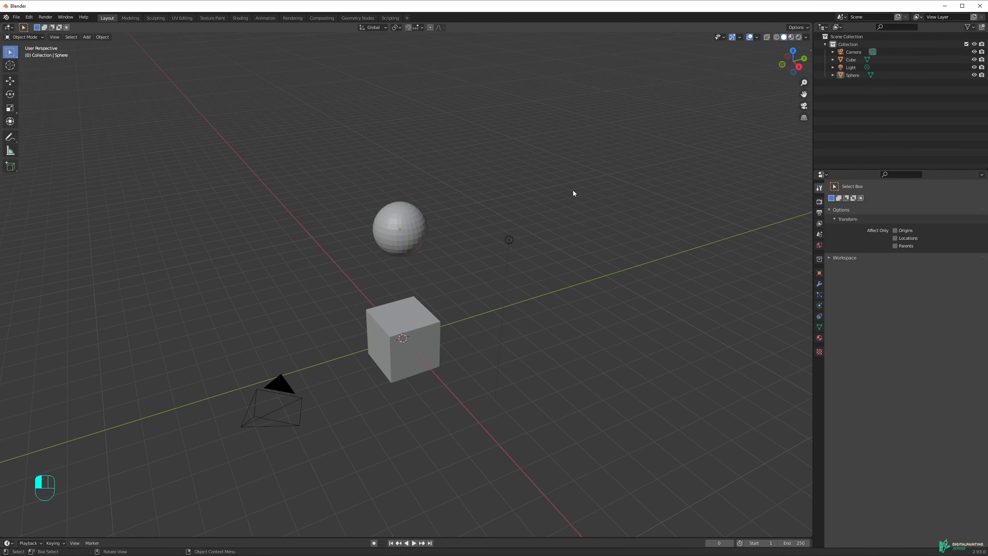
# Step: Try orbiting the 3D view, and zoom and pan it with the on-screen navigation gizmos
pyautogui.moveTo(533, 244); pyautogui.dragTo(545, 197, button='middle')
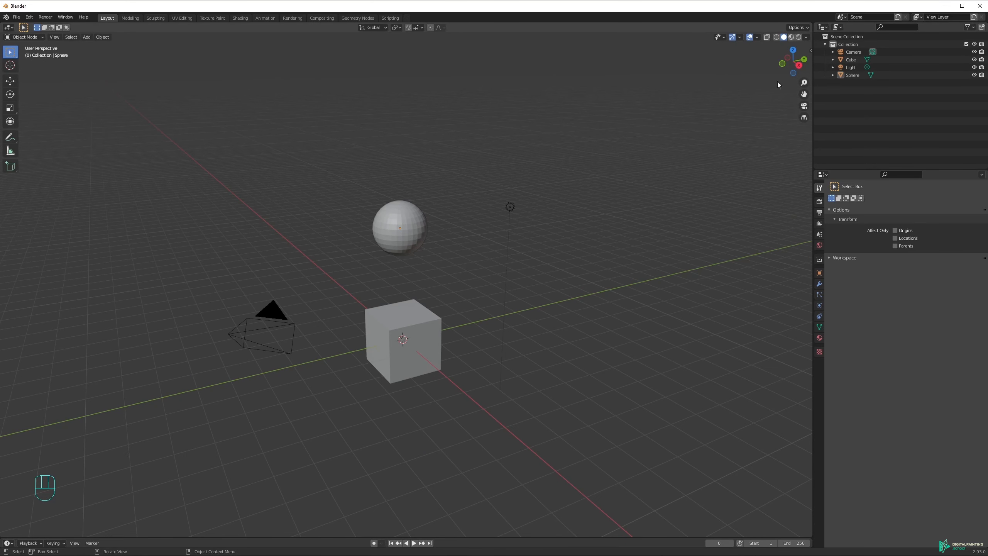
pyautogui.moveTo(544, 227); pyautogui.dragTo(587, 247, button='middle')
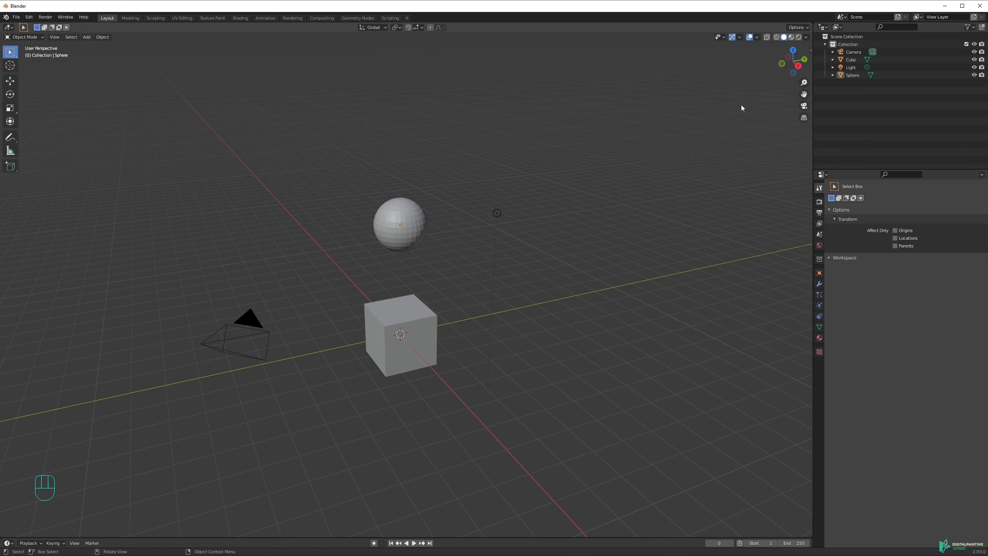
pyautogui.moveTo(804, 82)
pyautogui.mouseDown()
pyautogui.moveTo(804, 102)
pyautogui.moveTo(804, 82)
pyautogui.mouseUp()
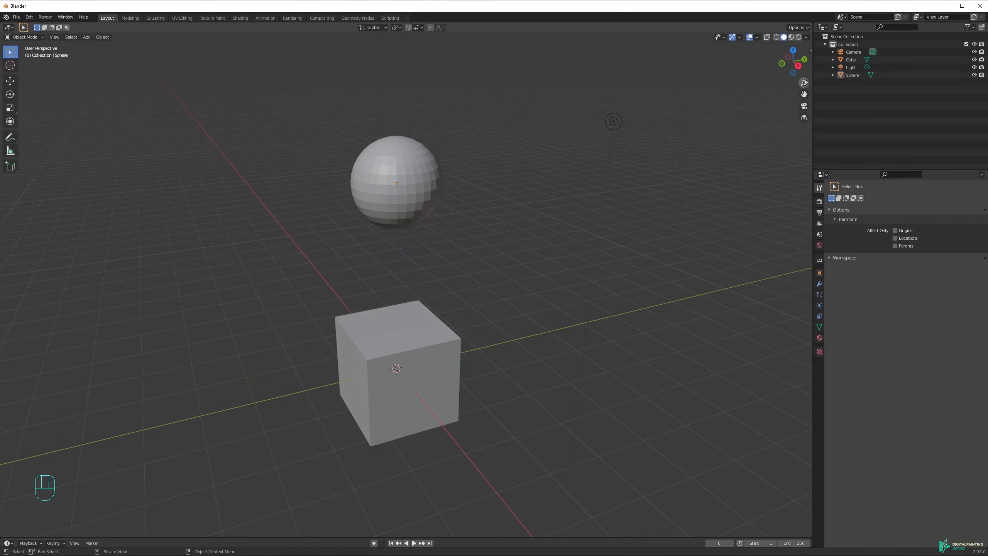
pyautogui.scroll(5, 500, 258)
pyautogui.scroll(-3, 501, 254)
pyautogui.scroll(-4, 502, 254)
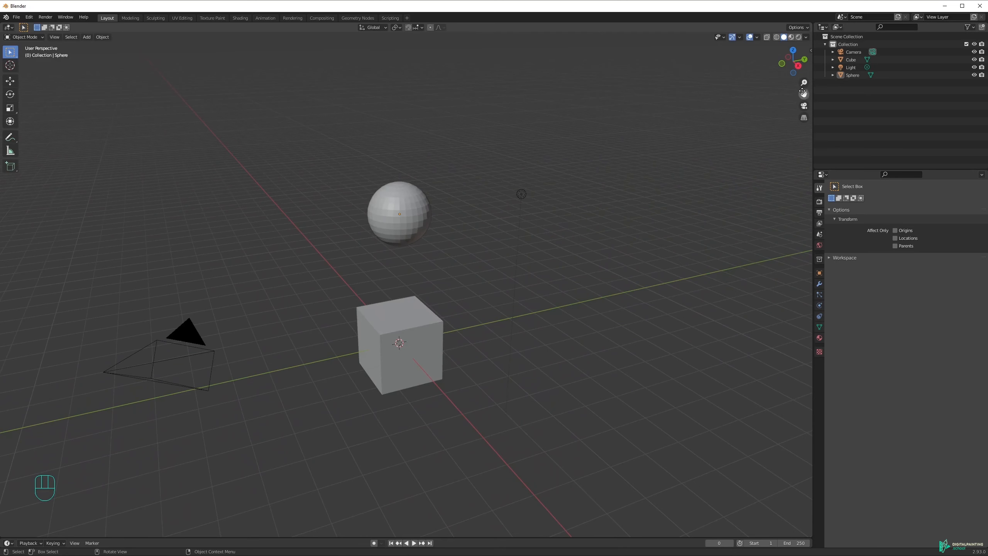
pyautogui.moveTo(803, 94); pyautogui.dragTo(686, 175)
pyautogui.moveTo(349, 304); pyautogui.dragTo(601, 161)
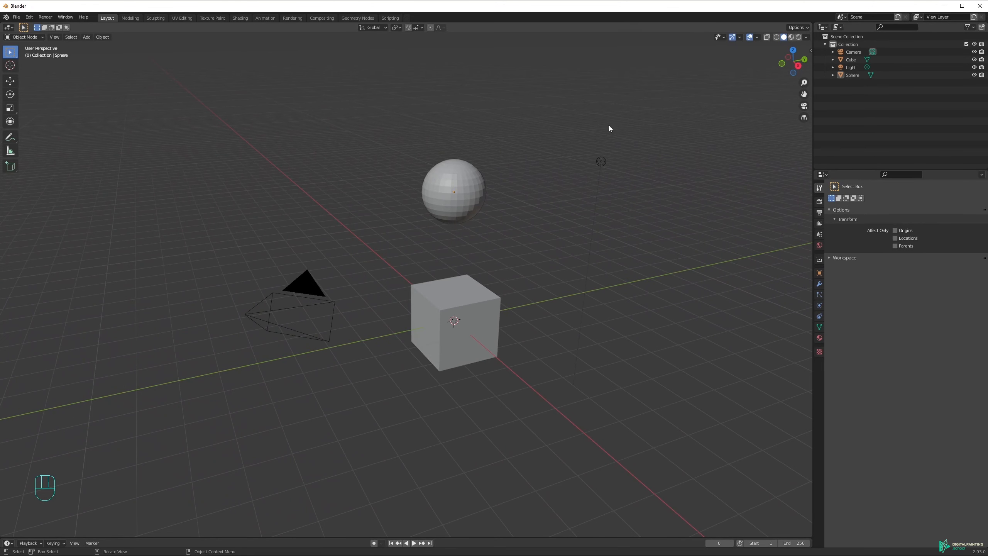
# Step: Examine the cube, sphere, camera and light by orbiting, panning and zooming around the scene
pyautogui.moveTo(546, 165)
pyautogui.mouseDown(button='middle')
pyautogui.moveTo(541, 171)
pyautogui.moveTo(562, 170)
pyautogui.moveTo(540, 157)
pyautogui.mouseUp(button='middle')
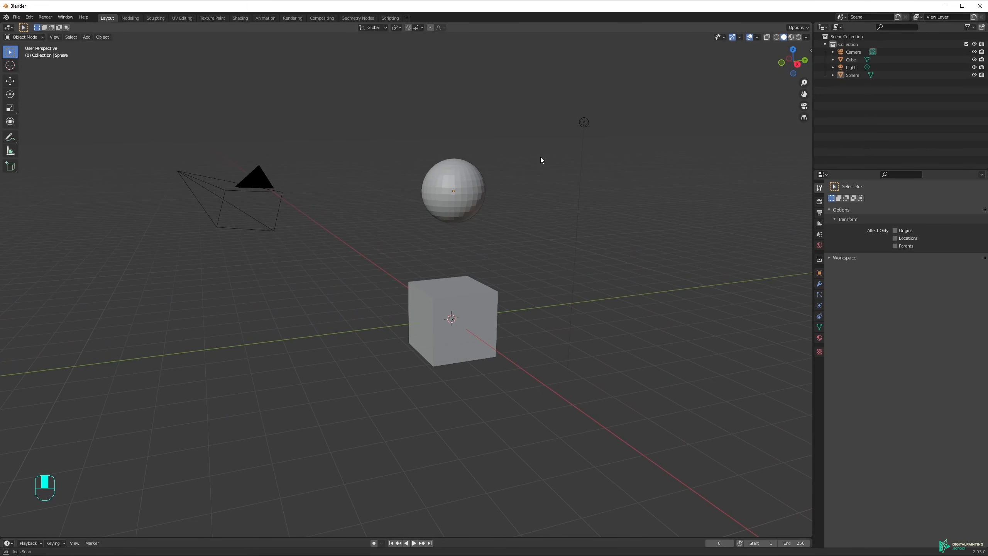
pyautogui.keyDown('shift'); pyautogui.moveTo(541, 158); pyautogui.dragTo(42, 218, button='middle'); pyautogui.keyUp('shift')
pyautogui.keyDown('shift'); pyautogui.moveTo(293, 179); pyautogui.dragTo(478, 310, button='middle'); pyautogui.keyUp('shift')
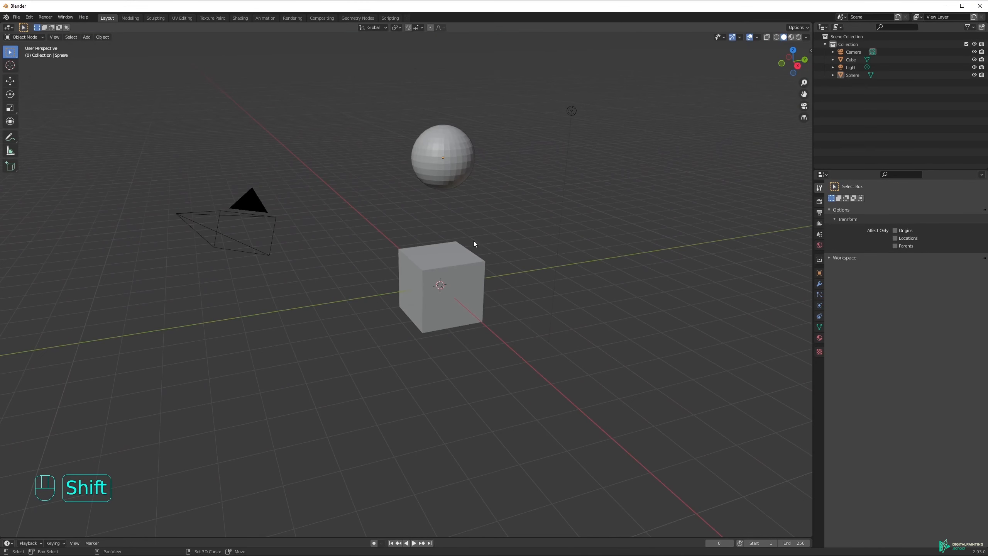
pyautogui.moveTo(470, 238); pyautogui.dragTo(456, 223, button='middle')
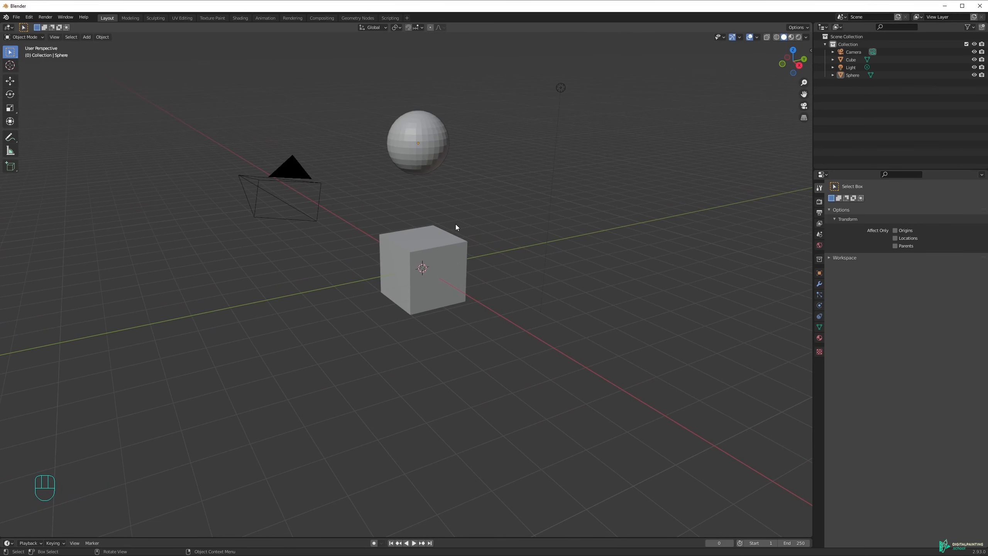
pyautogui.scroll(-5, 457, 228)
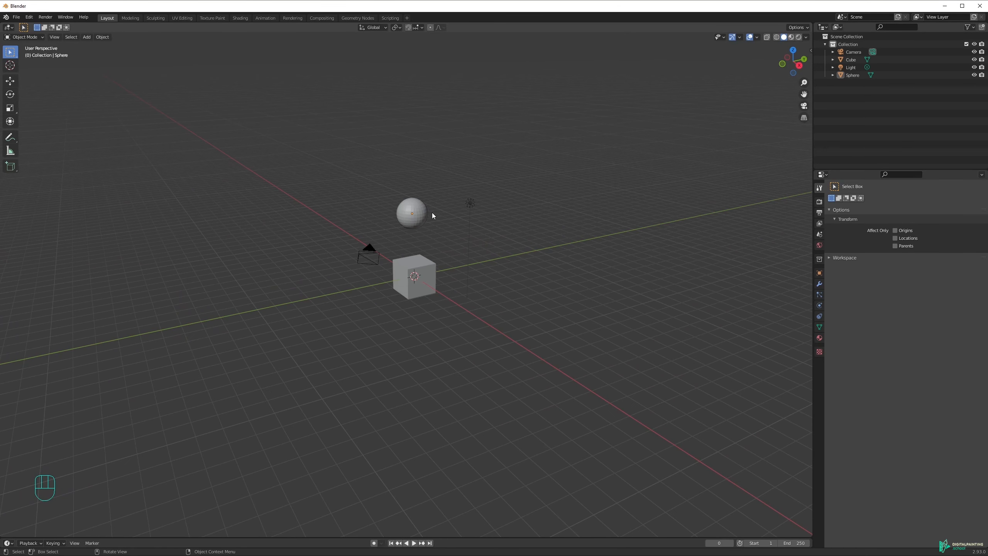
pyautogui.moveTo(435, 214); pyautogui.dragTo(442, 251, button='middle')
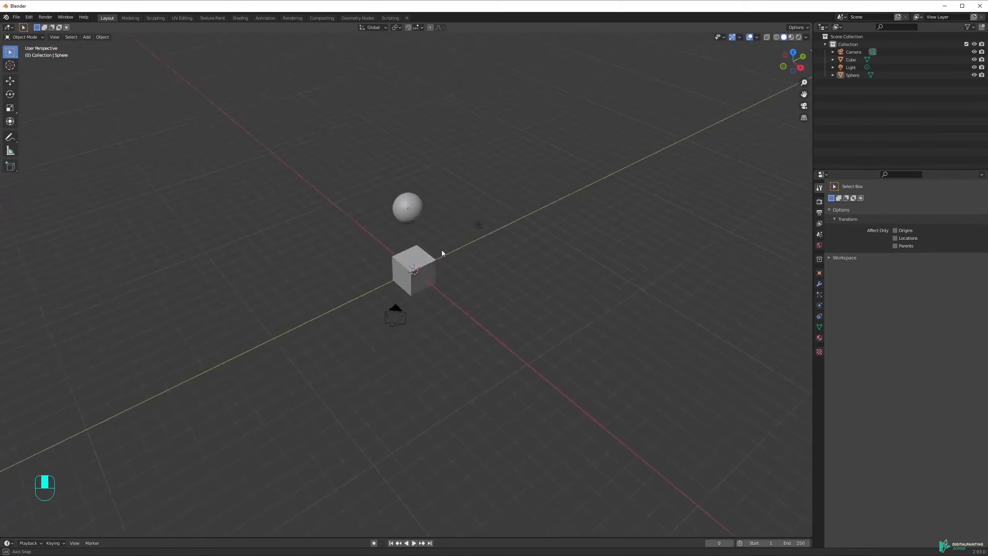
pyautogui.scroll(3, 432, 251)
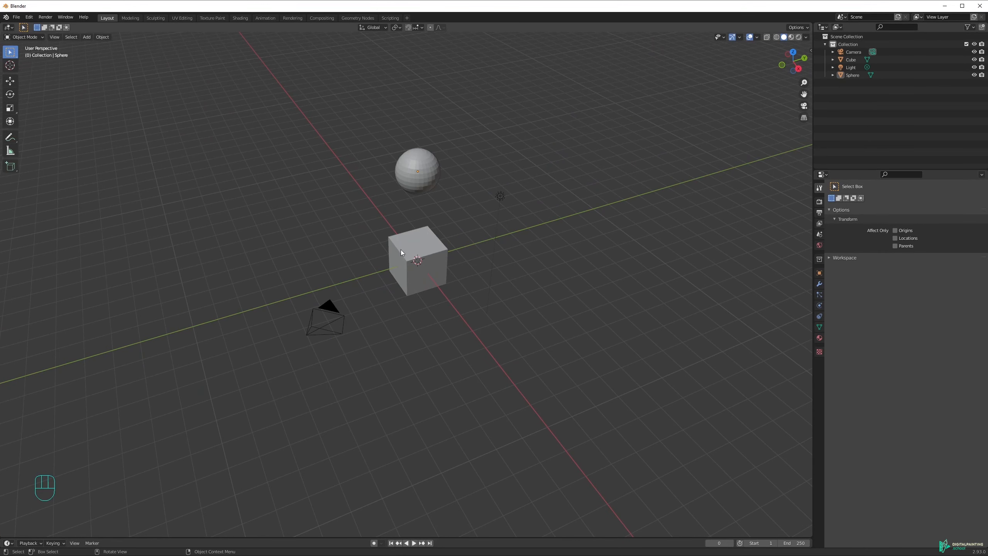
pyautogui.moveTo(421, 208); pyautogui.dragTo(450, 231, button='middle')
pyautogui.scroll(3, 431, 220)
pyautogui.scroll(-3, 450, 228)
pyautogui.keyDown('shift'); pyautogui.moveTo(448, 183); pyautogui.dragTo(459, 228, button='middle'); pyautogui.keyUp('shift')
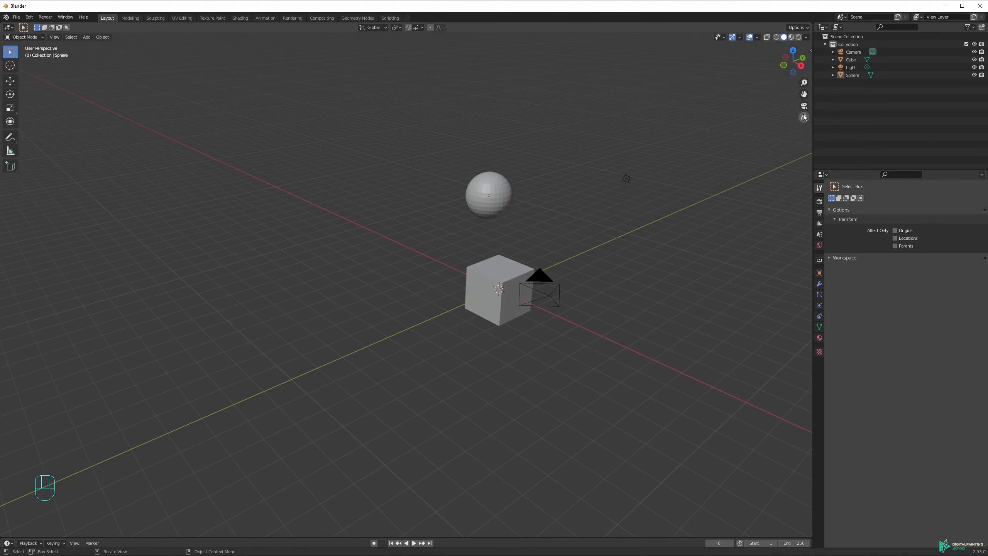
pyautogui.keyDown('shift'); pyautogui.moveTo(729, 134); pyautogui.dragTo(699, 167, button='middle'); pyautogui.keyUp('shift')
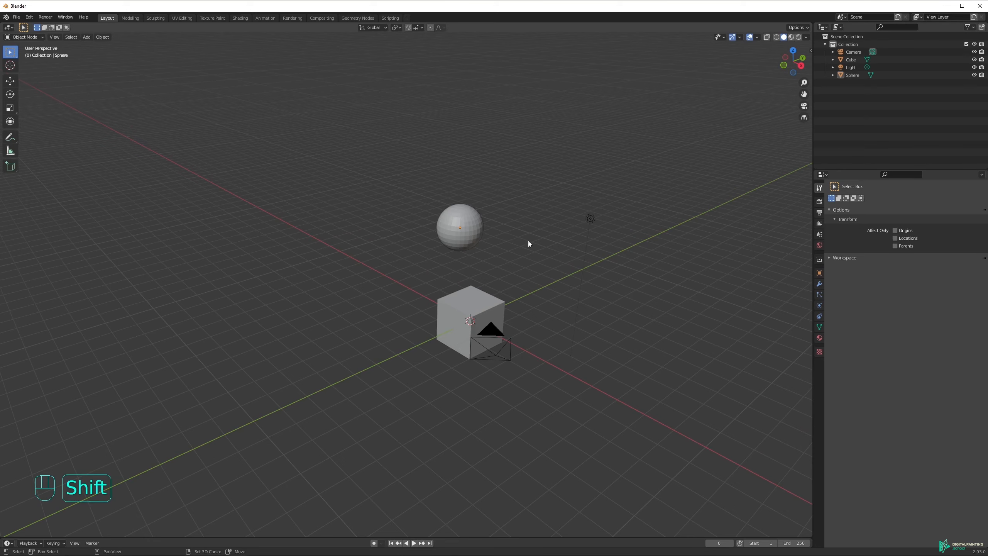
pyautogui.keyDown('shift'); pyautogui.moveTo(528, 242); pyautogui.dragTo(513, 243, button='middle'); pyautogui.keyUp('shift')
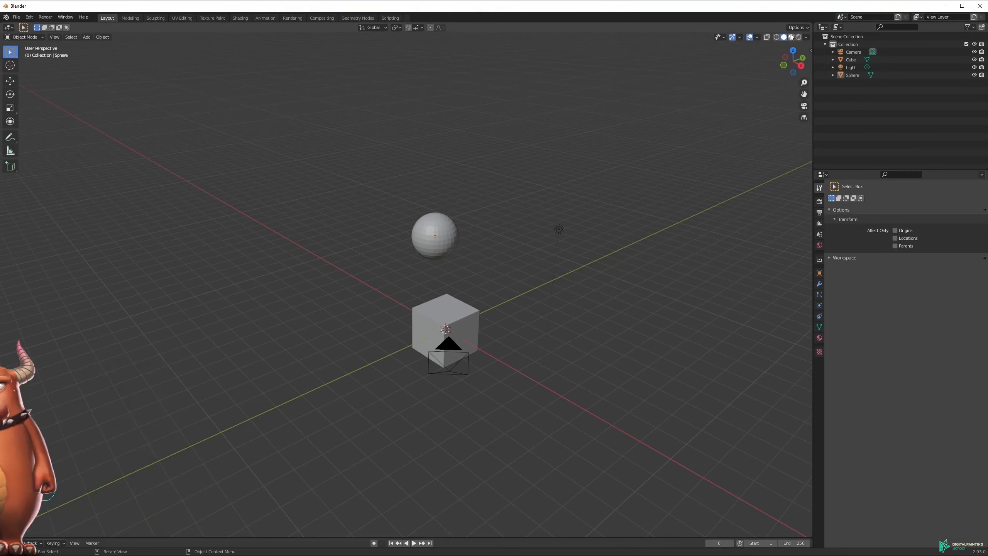
# Step: Look through the overlay, transform orientation, proportional editing falloff and interaction mode options, keeping Object Mode
pyautogui.click(756, 37)
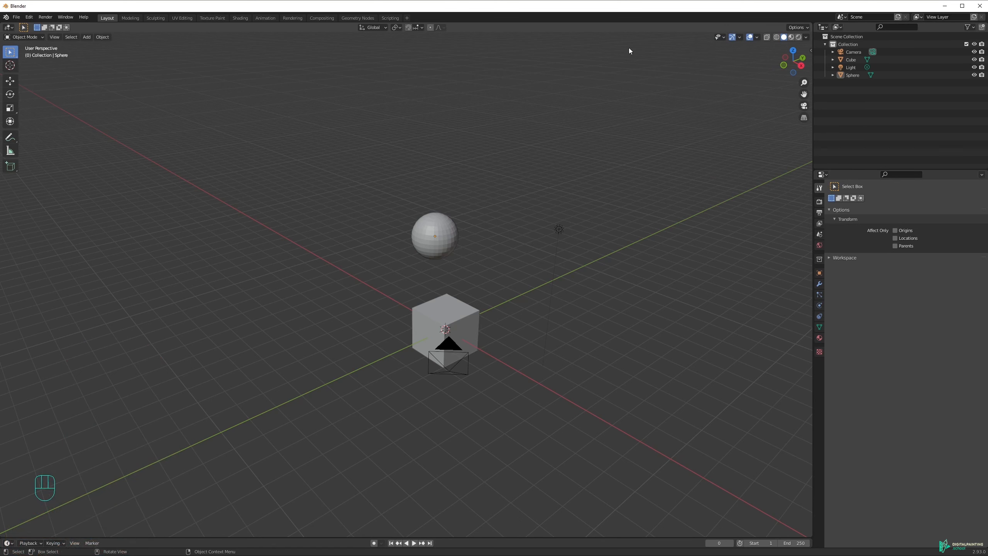
pyautogui.click(373, 27)
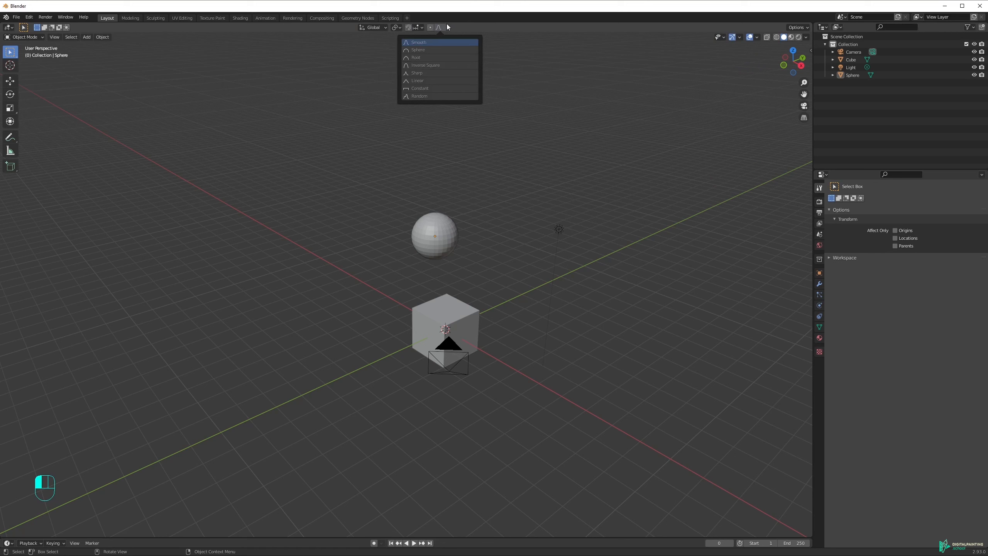
pyautogui.click(29, 37)
pyautogui.click(29, 46)
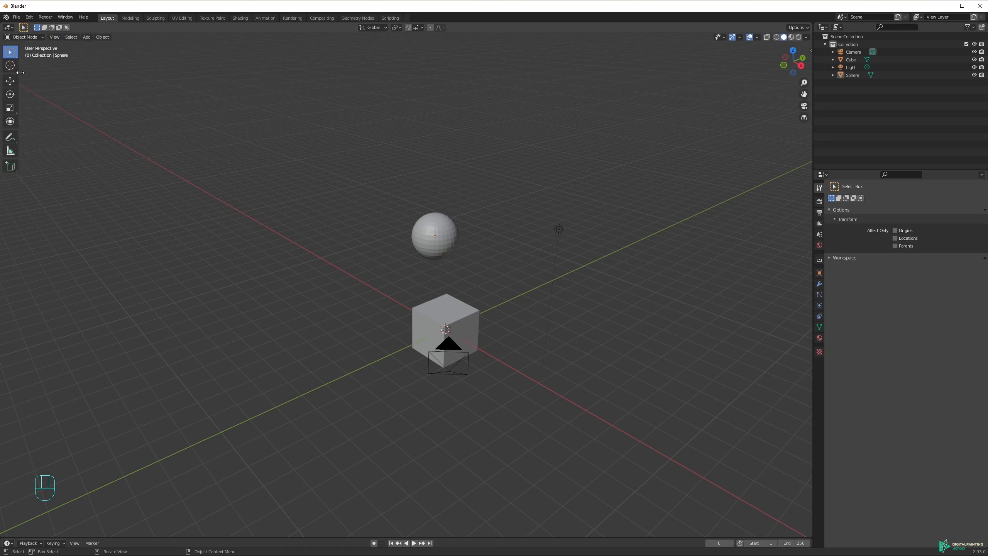
# Step: Hide and show the viewport toolbar in Object Mode and in the sphere's Edit Mode to compare tools, ending in Object Mode
pyautogui.press('t')
pyautogui.press('t')
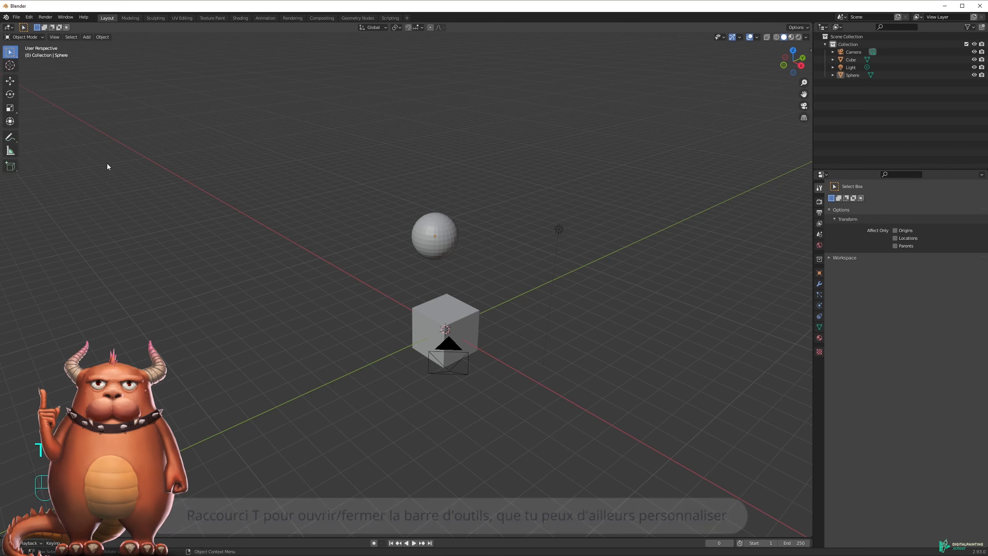
pyautogui.click(22, 37)
pyautogui.click(23, 55)
pyautogui.press('t')
pyautogui.press('t')
pyautogui.press('t')
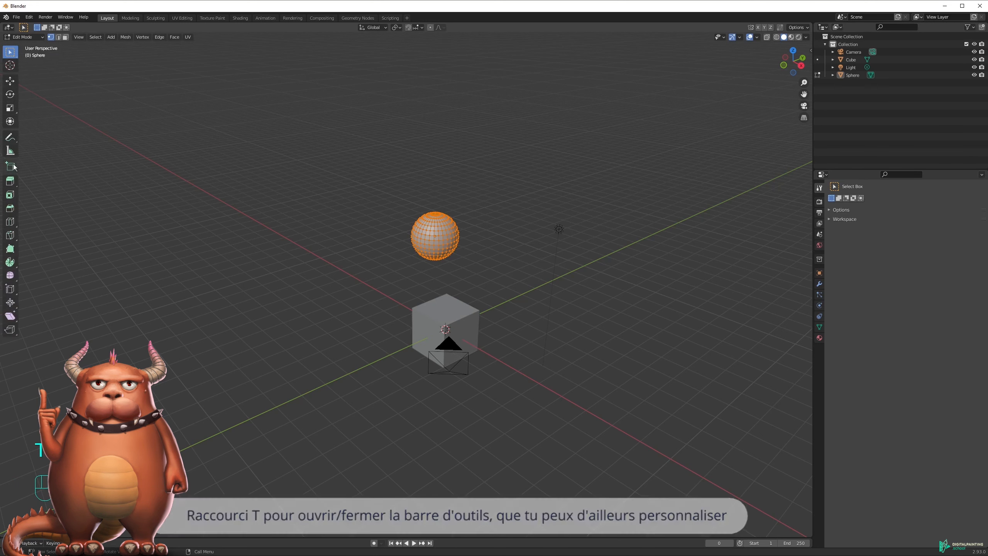
pyautogui.moveTo(22, 138)
pyautogui.mouseDown()
pyautogui.moveTo(148, 137)
pyautogui.moveTo(28, 139)
pyautogui.mouseUp()
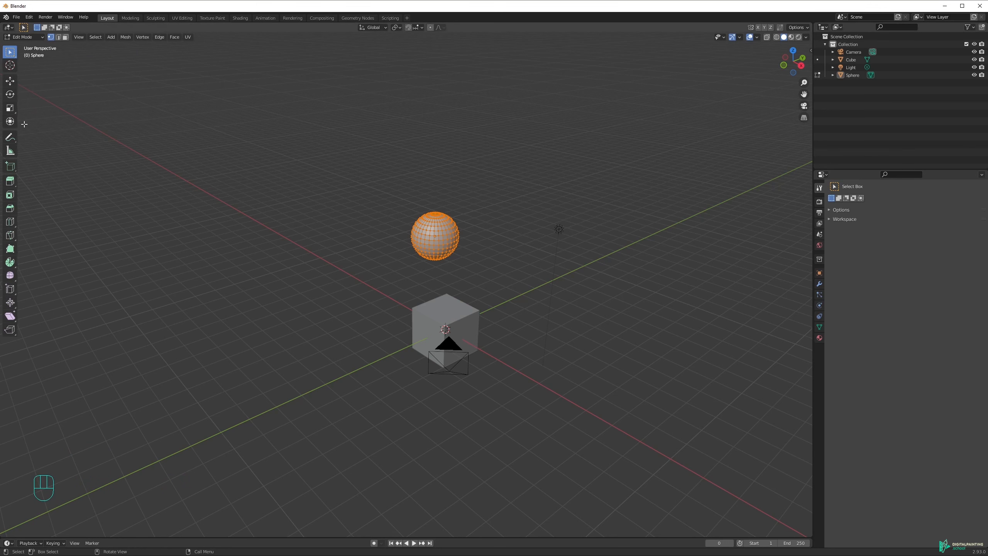
pyautogui.click(32, 37)
pyautogui.click(19, 47)
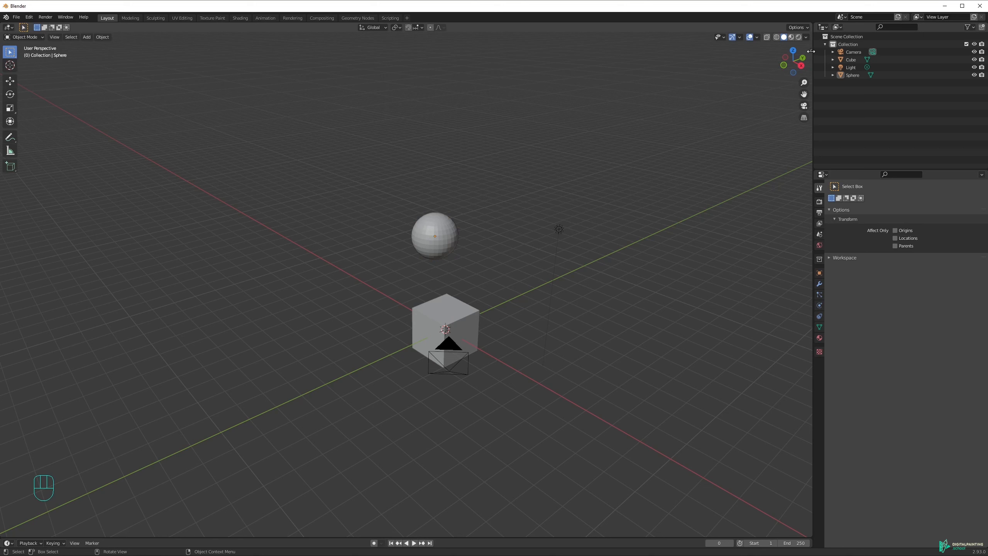
# Step: Open the 3D viewport's sidebar and toggle its visibility several times, leaving it shown
pyautogui.moveTo(811, 52); pyautogui.dragTo(764, 51)
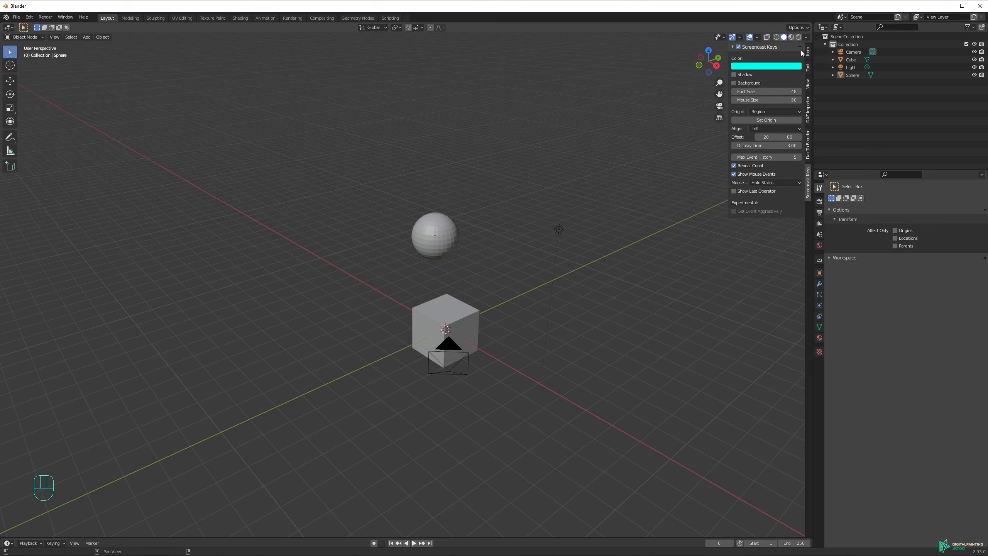
pyautogui.press('n')
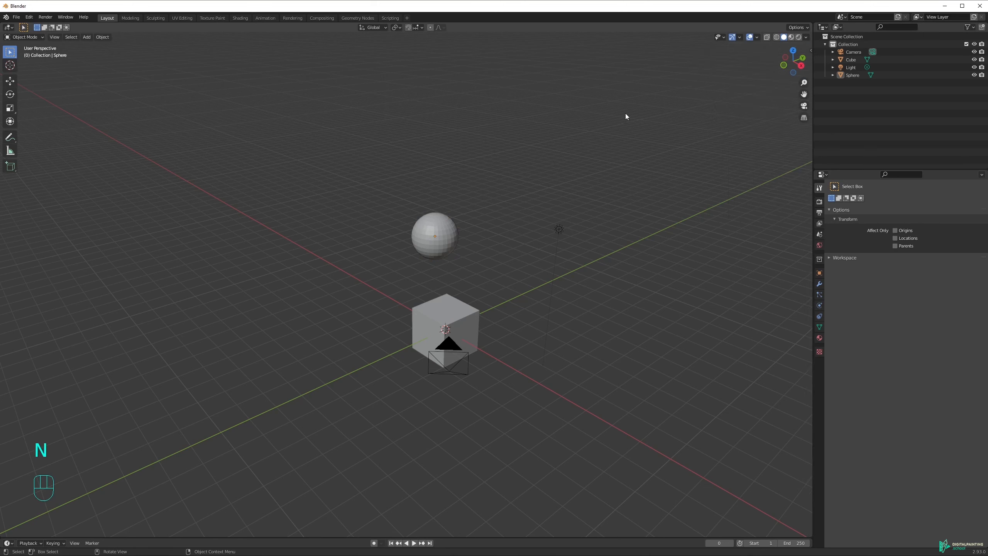
pyautogui.press('n')
pyautogui.press('n')
pyautogui.press('n')
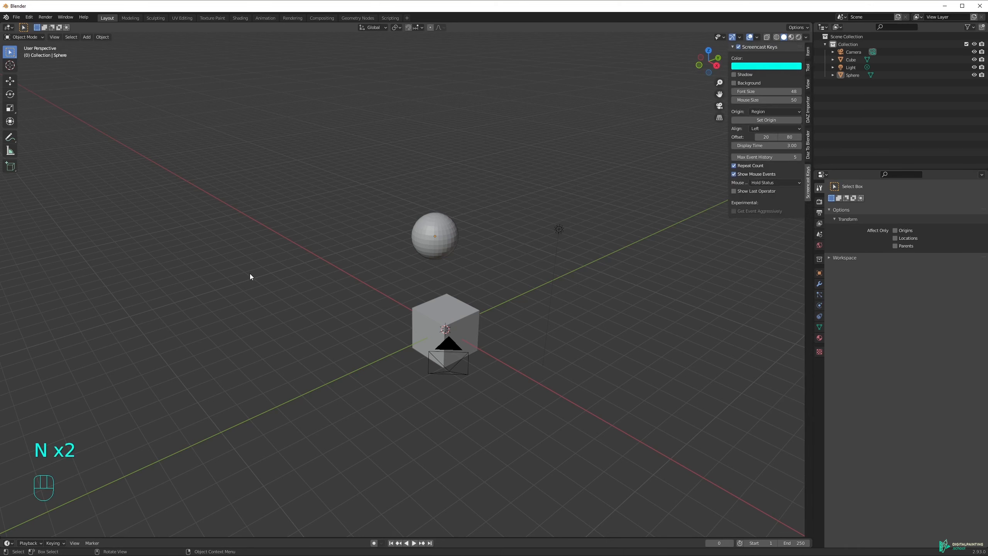
pyautogui.press('n')
pyautogui.press('n')
# Step: Review the Item transform values, active Tool settings and View settings in the viewport's sidebar
pyautogui.click(808, 52)
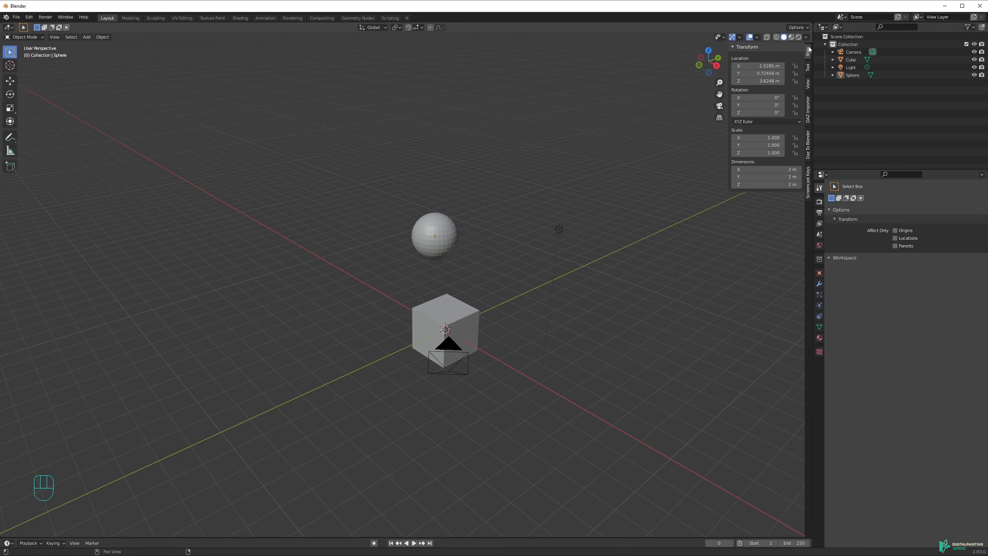
pyautogui.click(809, 70)
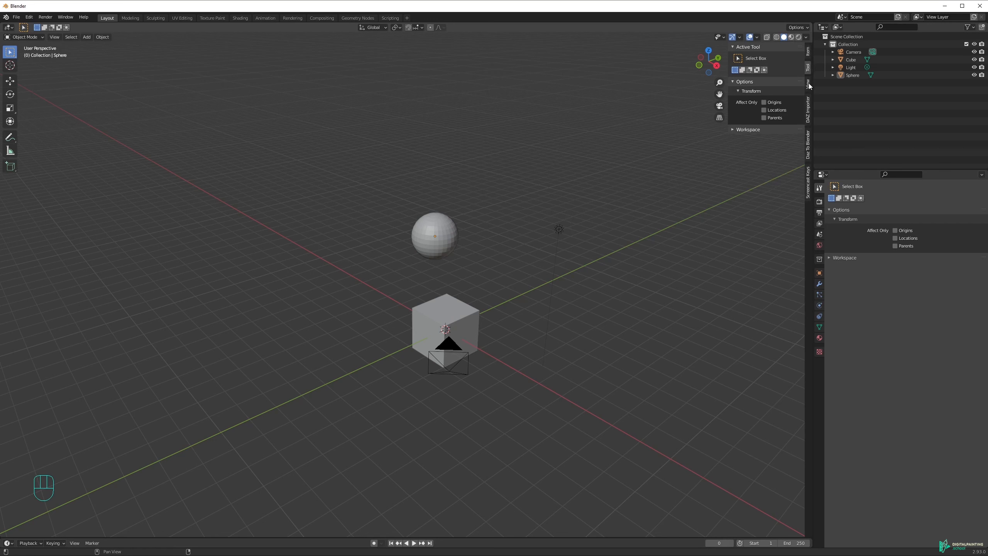
pyautogui.click(809, 87)
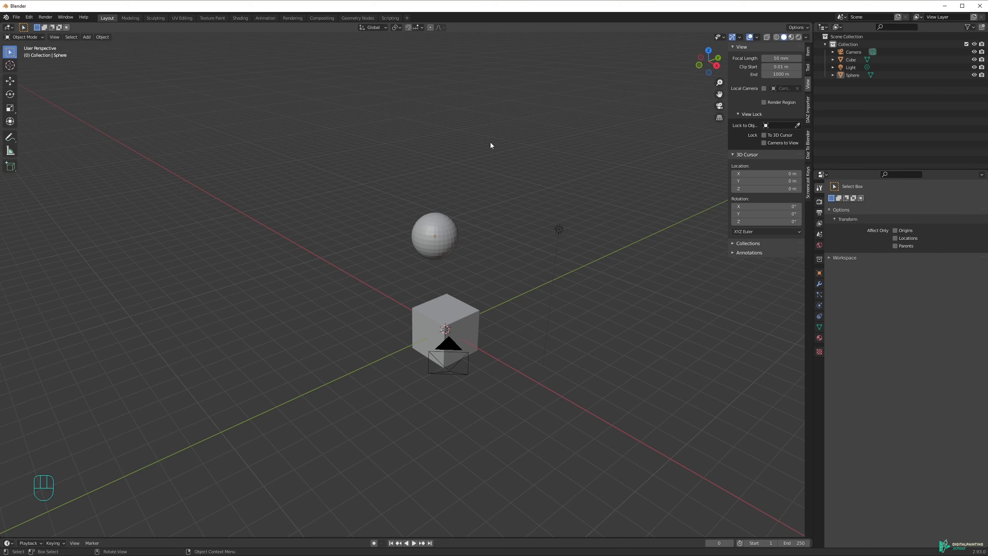
pyautogui.click(808, 67)
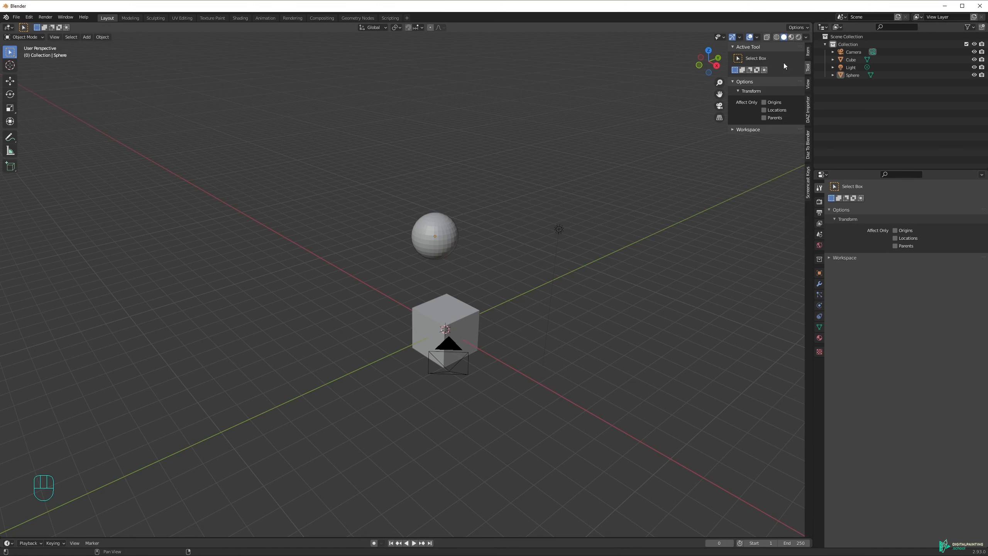
pyautogui.click(808, 51)
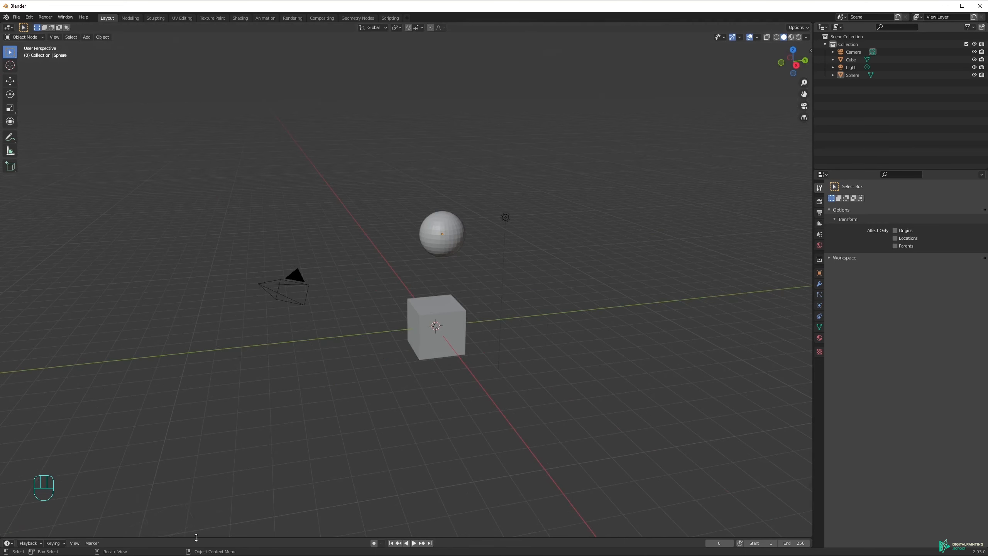
# Step: Join the 3D viewport with the timeline area below it so that the viewport takes over the timeline's space
pyautogui.rightClick(196, 538)
pyautogui.click(197, 540)
pyautogui.click(197, 544)
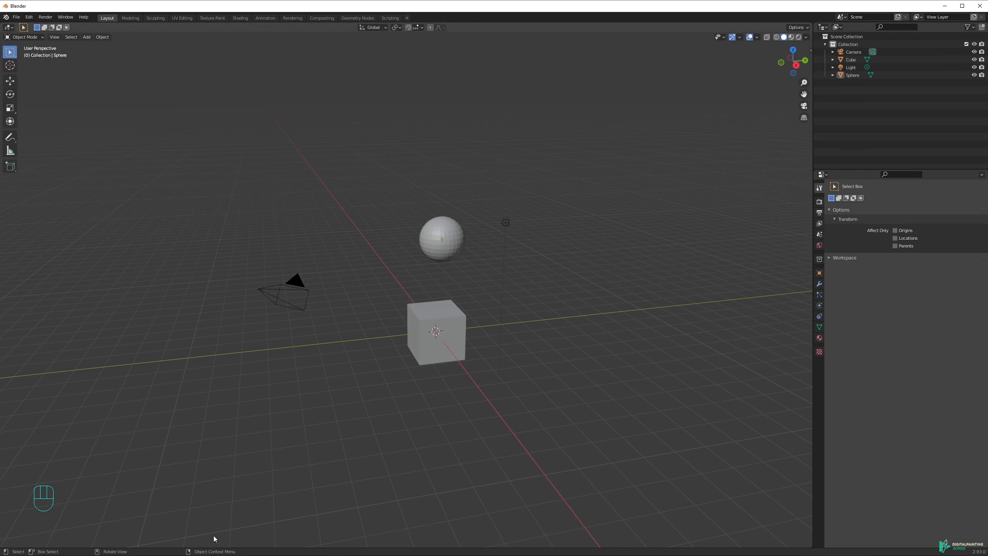
# Step: Box-select the camera, cube, light and sphere together in the 3D viewport
pyautogui.moveTo(293, 290); pyautogui.dragTo(377, 249, button='middle')
pyautogui.moveTo(386, 258); pyautogui.dragTo(390, 261, button='middle')
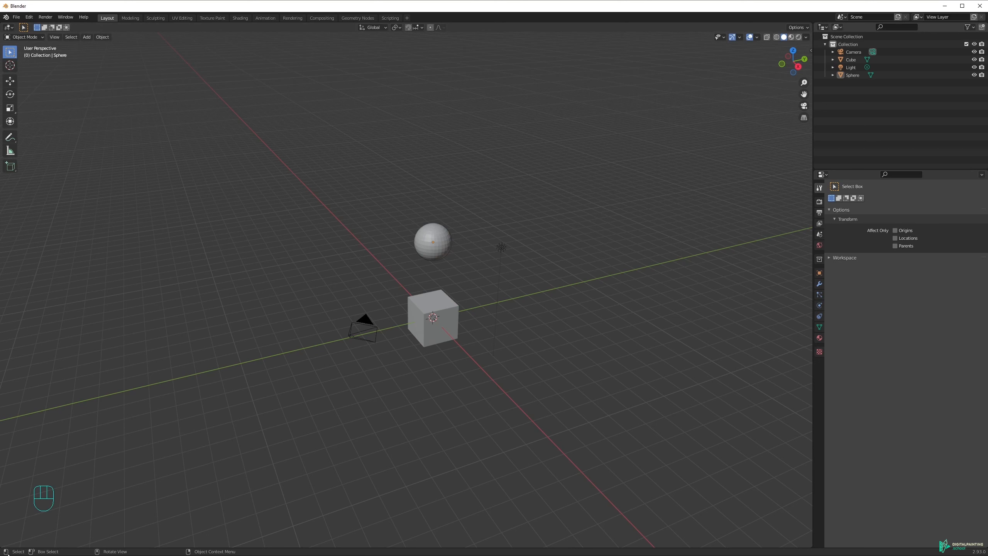
pyautogui.moveTo(310, 120); pyautogui.dragTo(552, 366)
pyautogui.scroll(2, 458, 365)
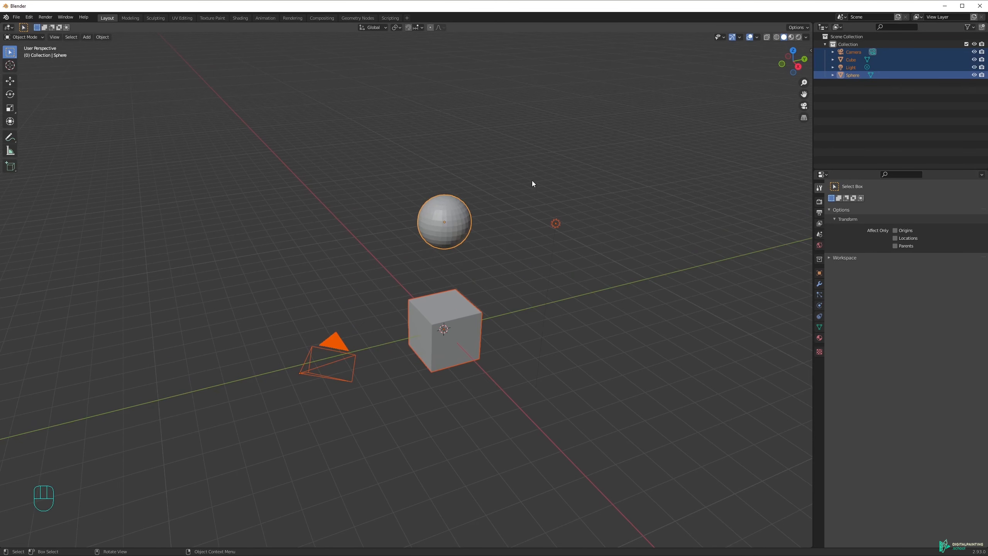
# Step: Practise box selection on the cube, light and sphere, clearing the selection after each try and ending with nothing selected
pyautogui.moveTo(544, 352); pyautogui.dragTo(591, 338, button='middle')
pyautogui.moveTo(364, 137); pyautogui.dragTo(559, 334)
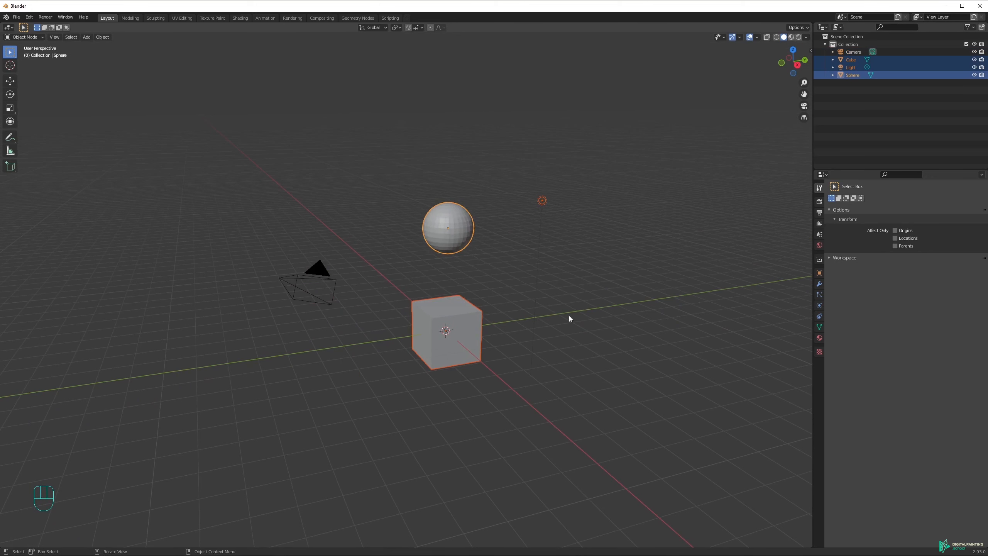
pyautogui.moveTo(464, 173); pyautogui.dragTo(400, 255)
pyautogui.click(347, 196)
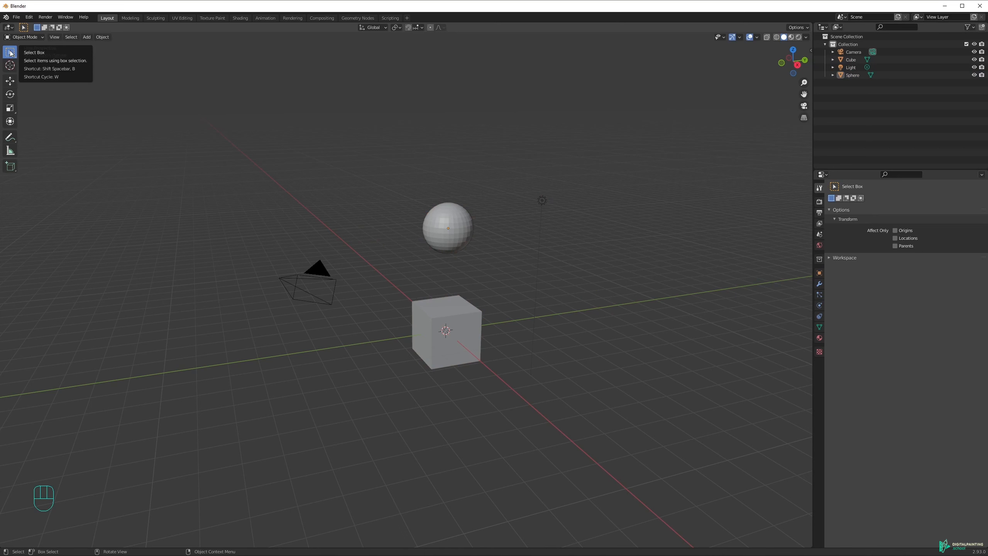
pyautogui.moveTo(413, 181); pyautogui.dragTo(606, 429)
pyautogui.click(605, 350)
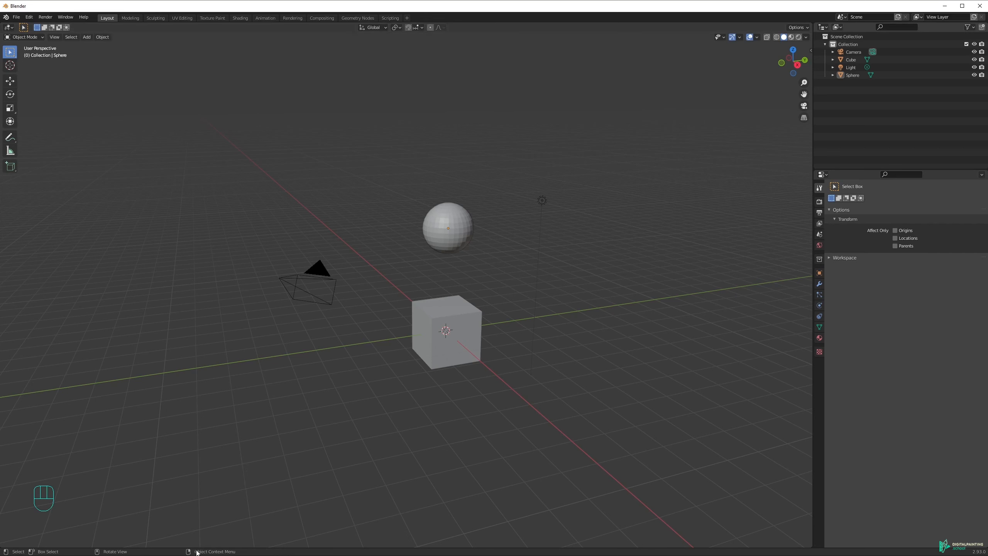
# Step: Select the sphere and view its object context menu without choosing anything, then switch to Edit Mode and back to Object Mode
pyautogui.rightClick(460, 243)
pyautogui.click(458, 220)
pyautogui.click(458, 219)
pyautogui.rightClick(457, 218)
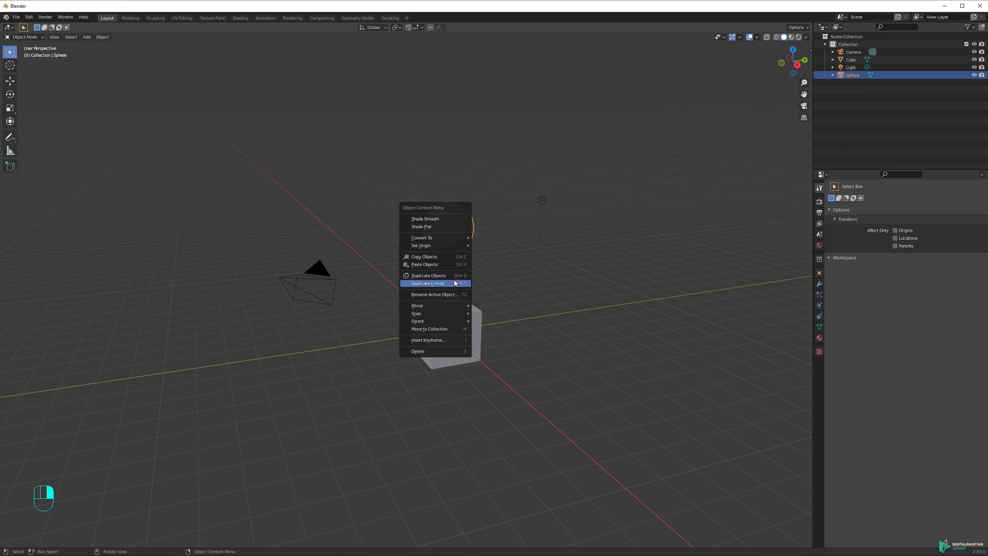
pyautogui.click(533, 220)
pyautogui.press('Tab')
pyautogui.press('Tab')
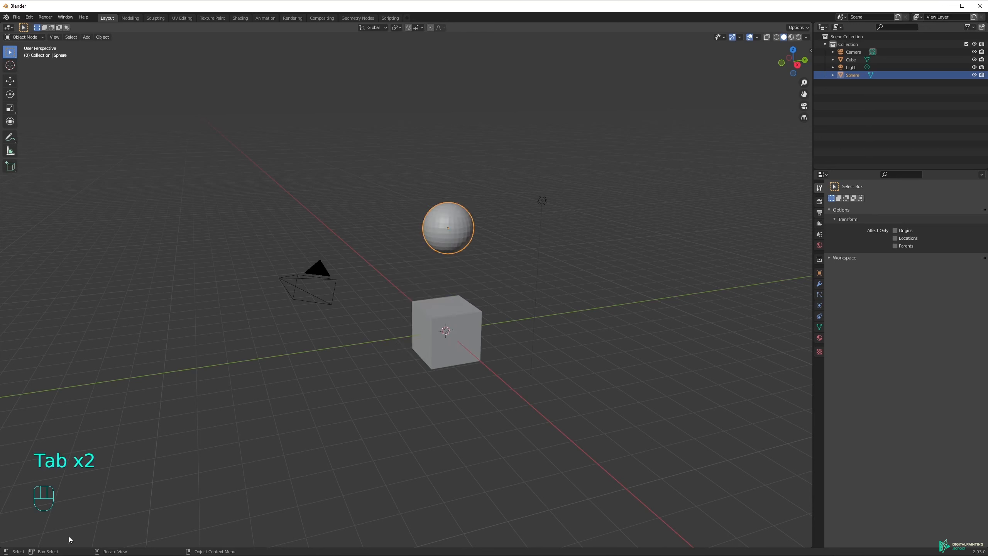